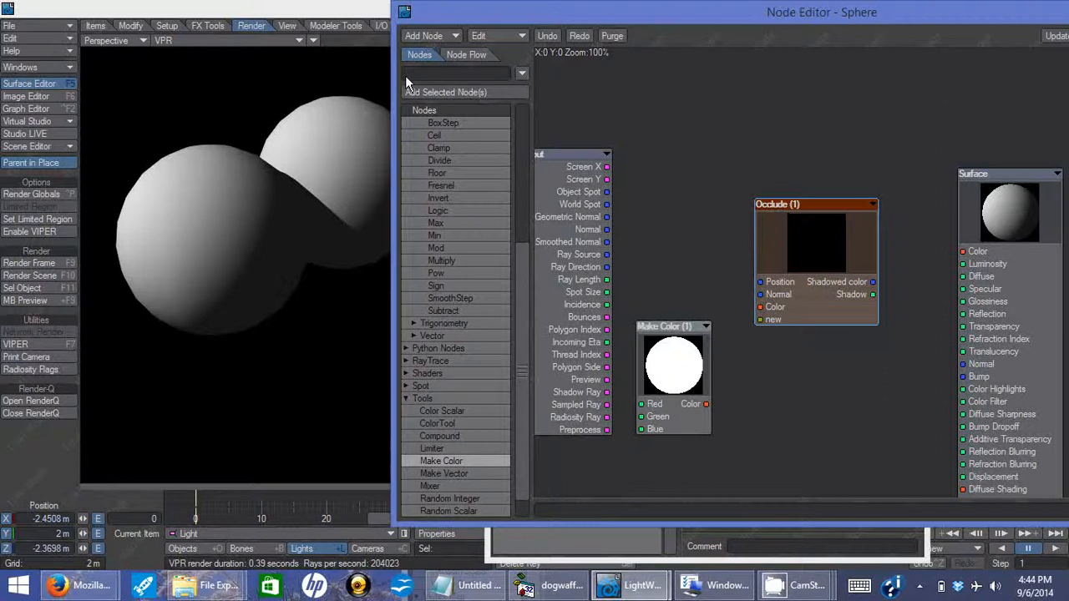
# Delete the existing Occlude node from the Sphere surface's node network.
pyautogui.moveTo(543, 17); pyautogui.dragTo(512, 478)
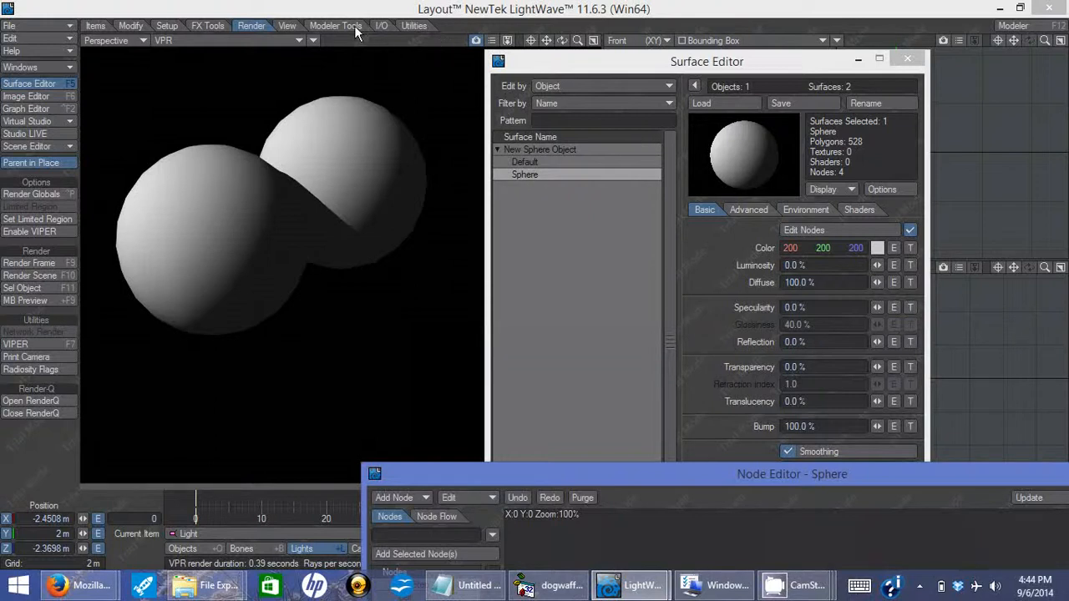
pyautogui.click(888, 236)
pyautogui.click(635, 466)
pyautogui.moveTo(632, 473); pyautogui.dragTo(633, 157)
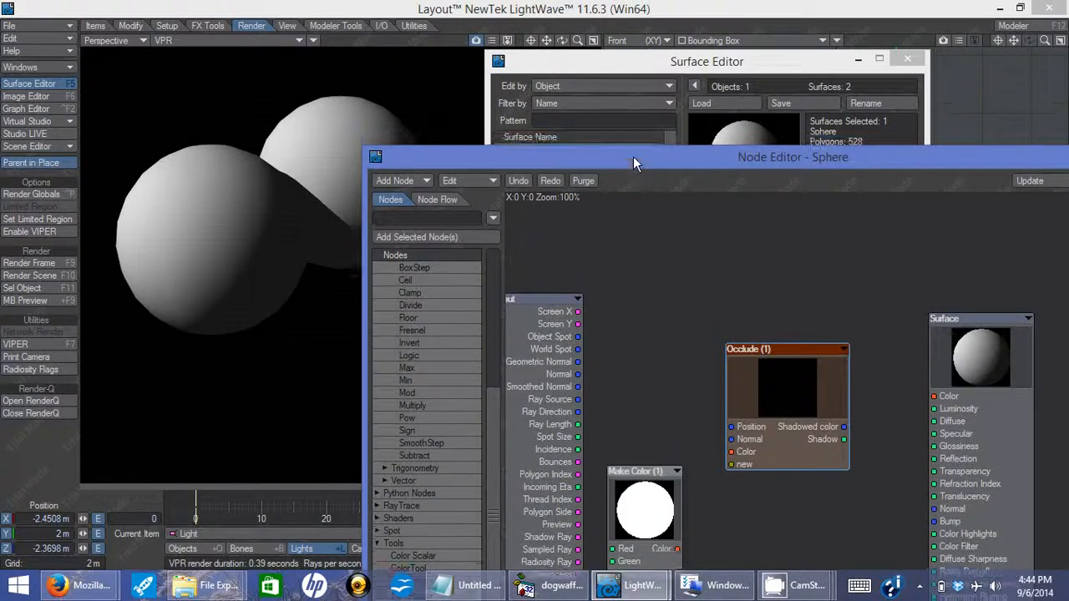
pyautogui.click(739, 349)
pyautogui.press('Delete')
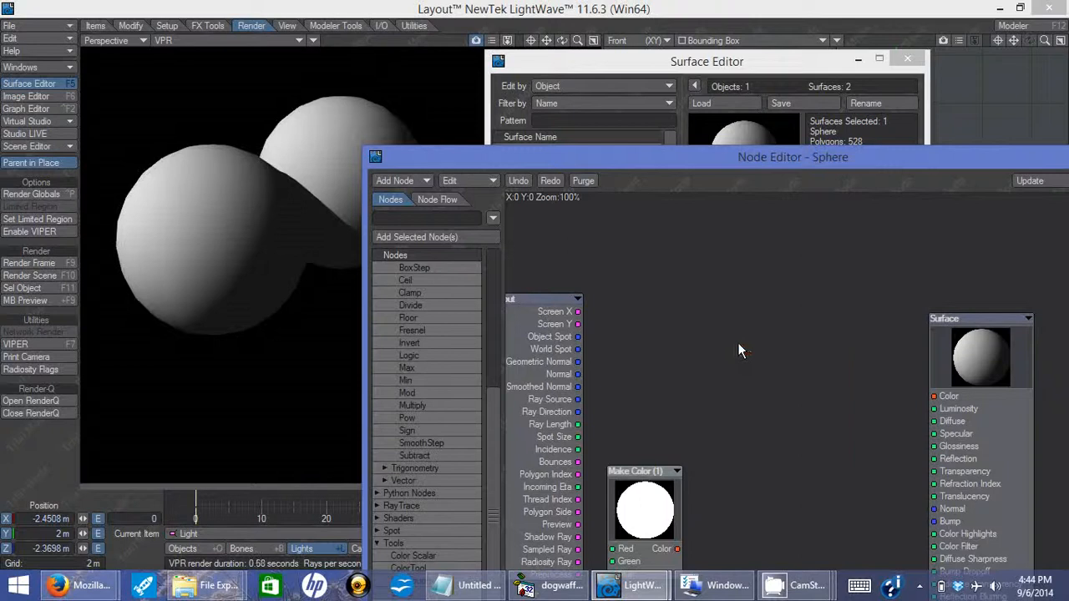
# Import Occlude.nodes from the Nodes folder and place the Occlude node between the Input and Surface nodes.
pyautogui.rightClick(737, 342)
pyautogui.click(738, 343)
pyautogui.rightClick(755, 348)
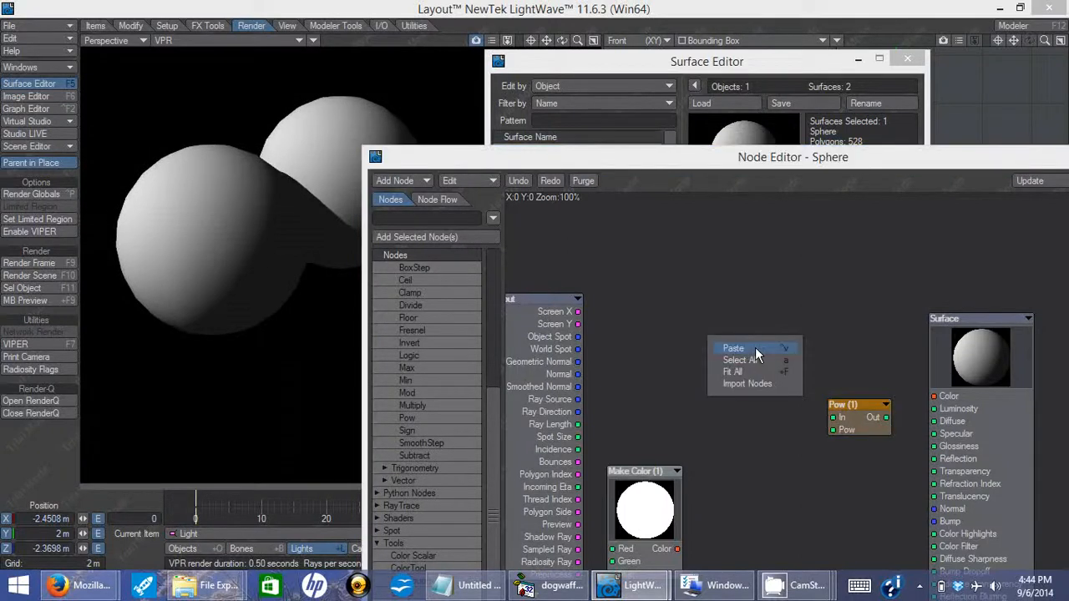
pyautogui.click(757, 383)
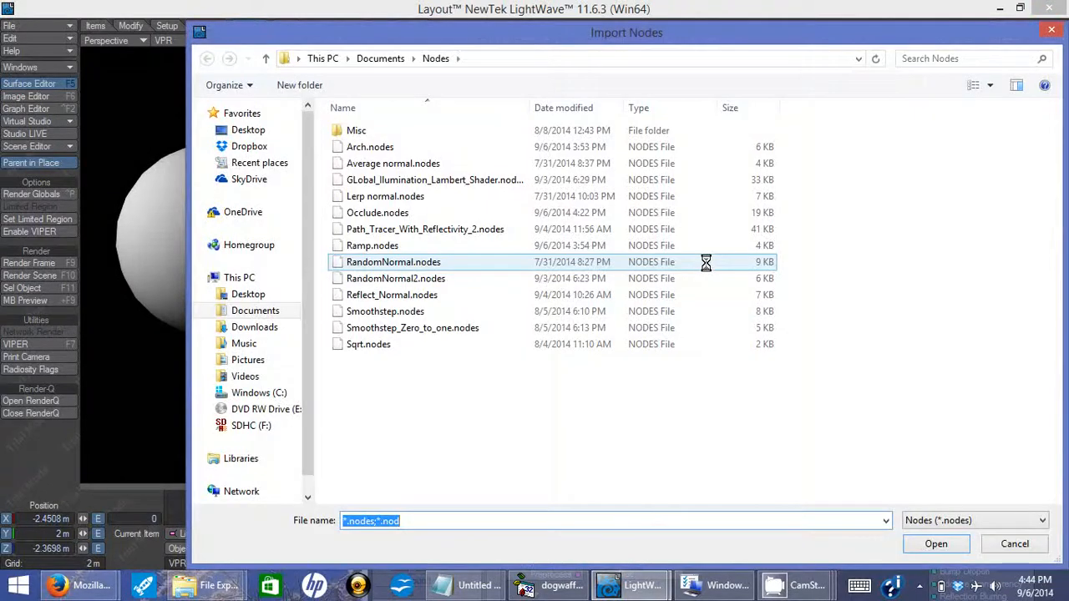
pyautogui.doubleClick(440, 216)
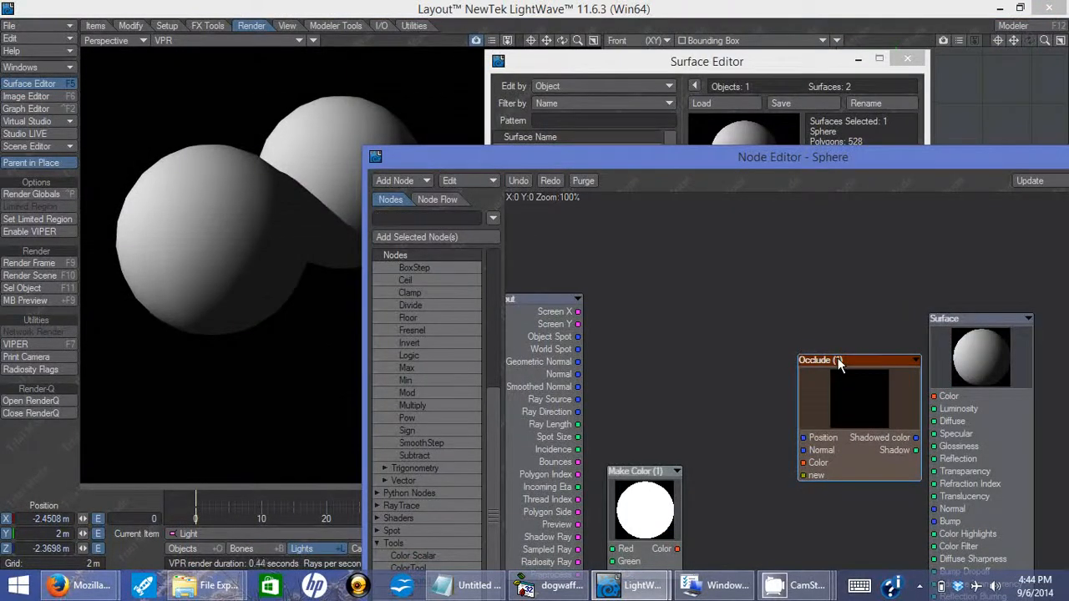
pyautogui.moveTo(838, 357); pyautogui.dragTo(757, 322)
# Delete the stray Pow node overlapping Occlude, and nudge the Occlude node clear of its neighbours.
pyautogui.click(866, 401)
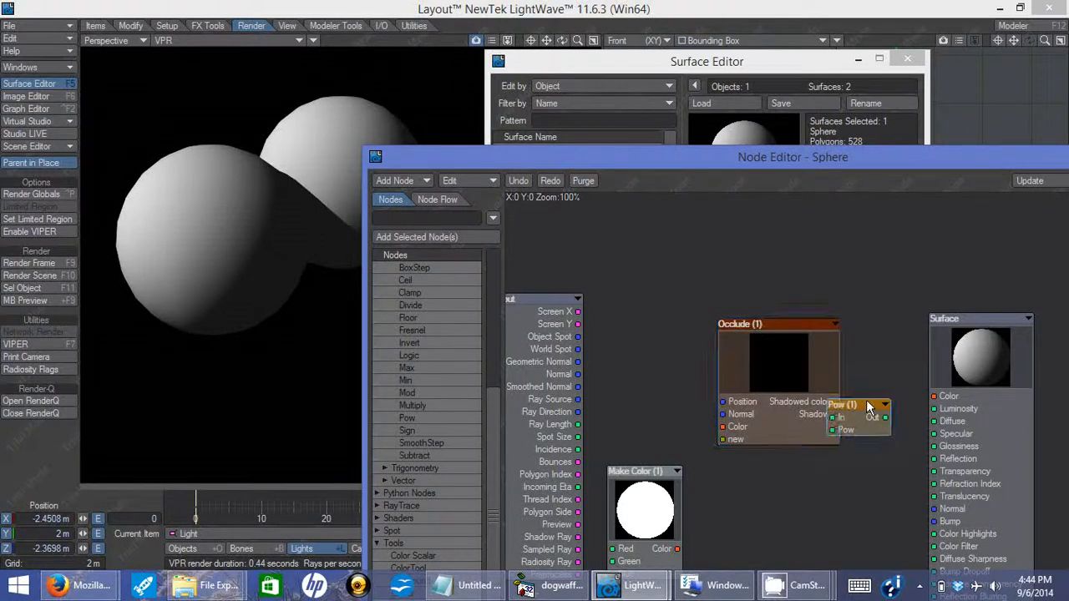
pyautogui.press('Delete')
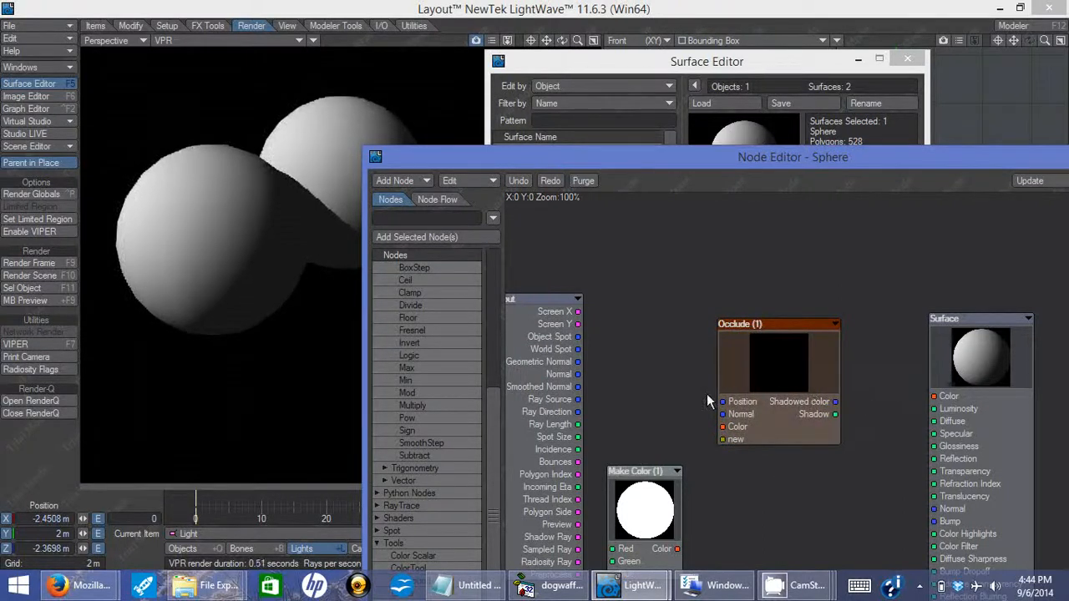
pyautogui.moveTo(777, 323); pyautogui.dragTo(766, 307)
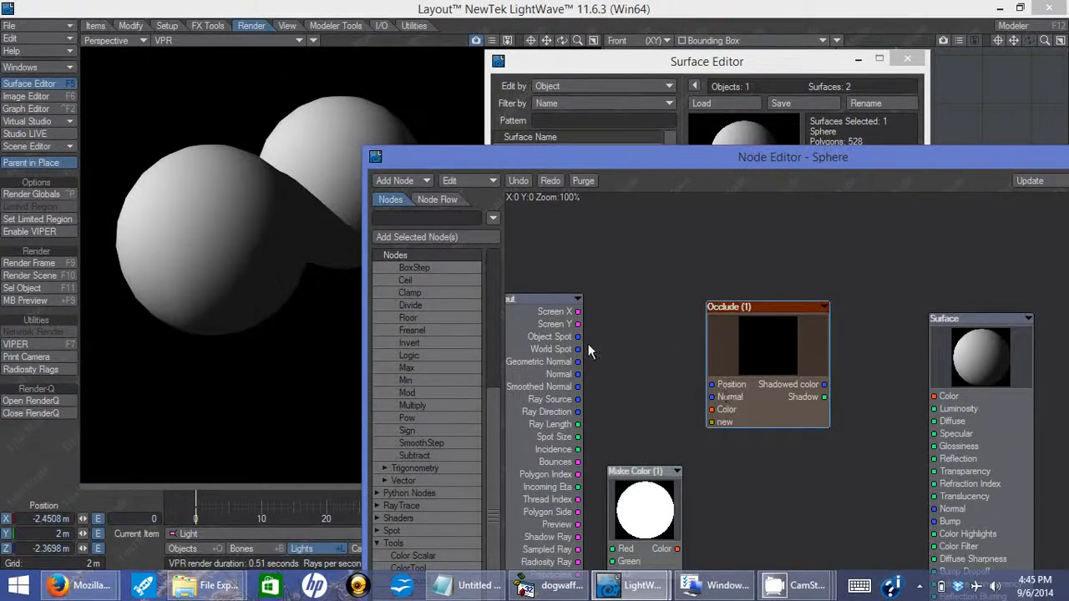
# Feed Occlude's Position from World Spot, its Normal from the Input's Normal, and its Color from Make Color.
pyautogui.moveTo(578, 349); pyautogui.dragTo(712, 385)
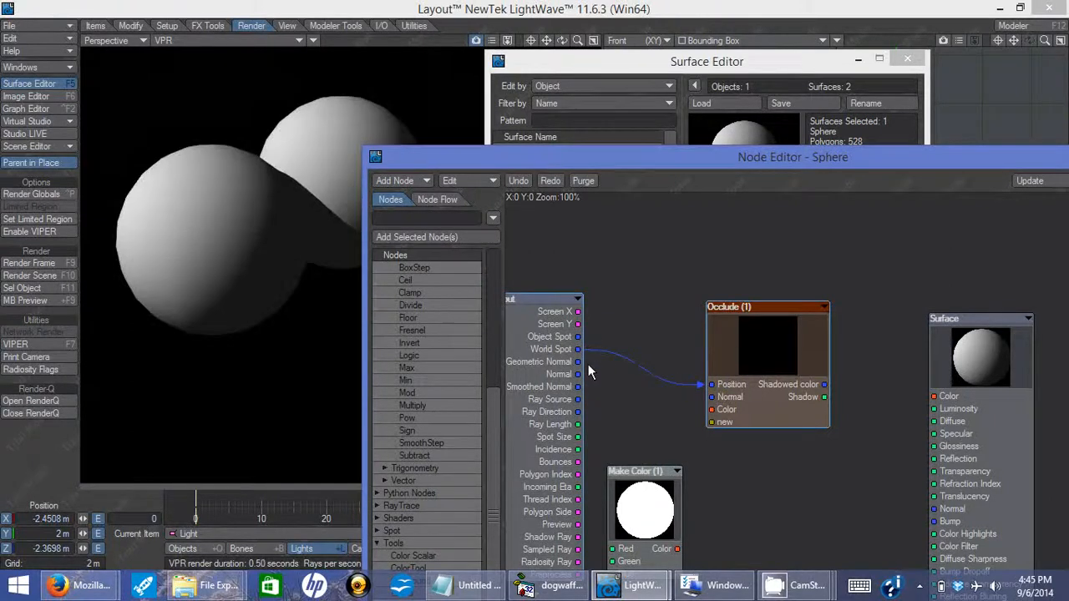
pyautogui.moveTo(577, 374); pyautogui.dragTo(720, 398)
pyautogui.moveTo(639, 471); pyautogui.dragTo(608, 415)
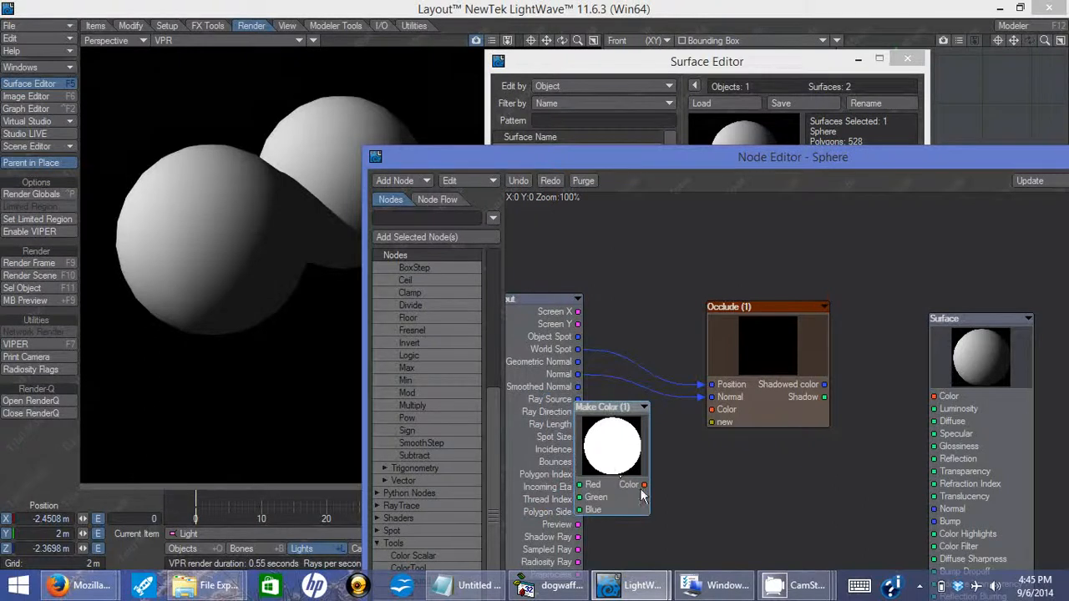
pyautogui.moveTo(648, 488); pyautogui.dragTo(712, 415)
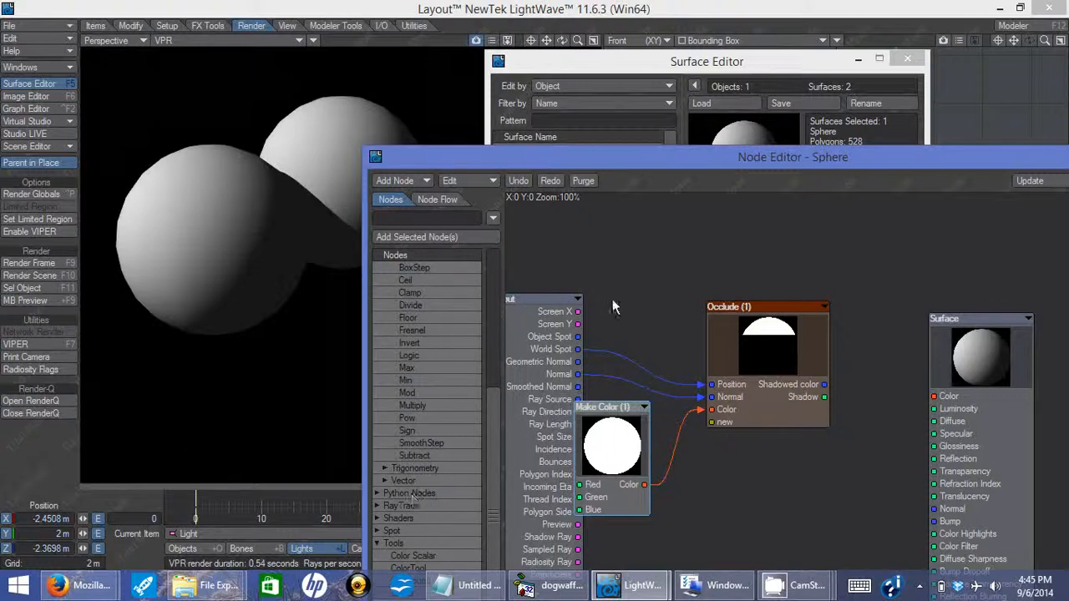
# Connect Occlude's Shadowed color output to the Surface node's Specular Shading input.
pyautogui.moveTo(683, 161); pyautogui.dragTo(627, 49)
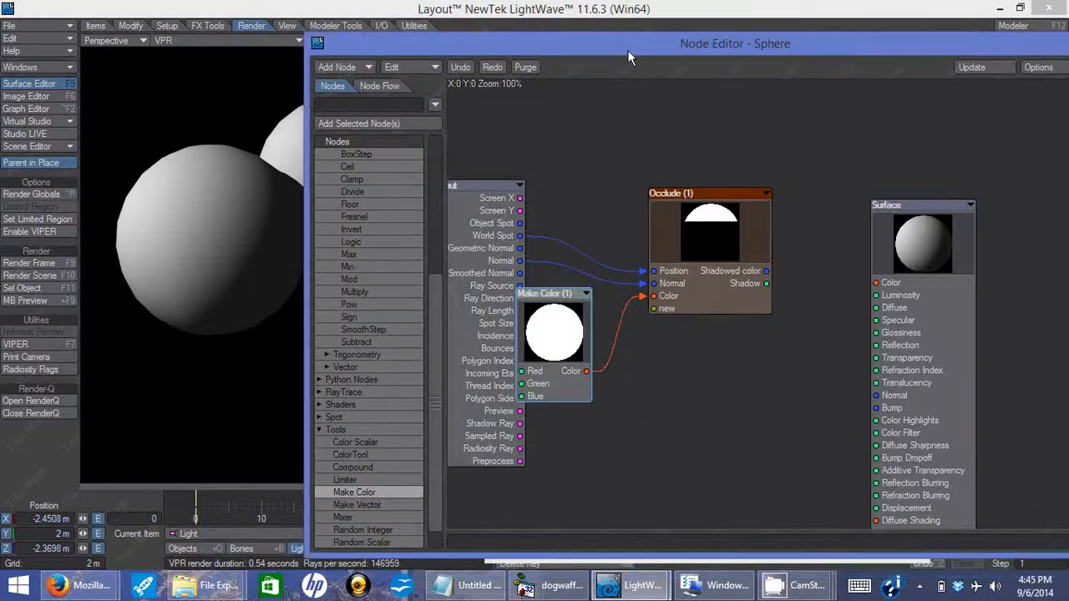
pyautogui.moveTo(764, 271)
pyautogui.mouseDown()
pyautogui.moveTo(871, 527)
pyautogui.moveTo(876, 493)
pyautogui.mouseUp()
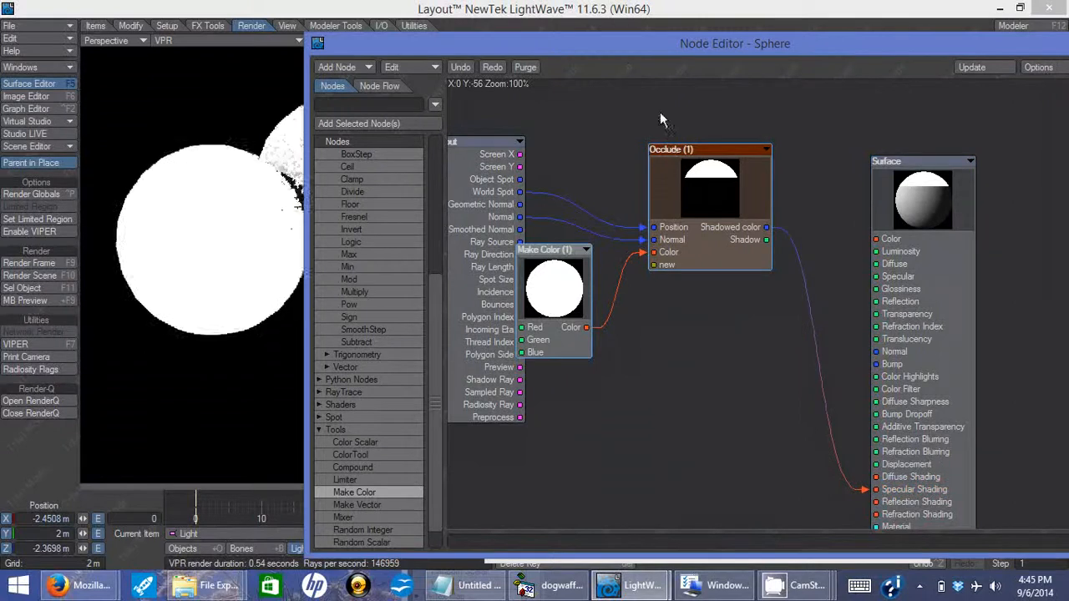
# Select the front sphere in the viewport and move it slightly, to about X -526 mm, Y -179 mm, Z -634 mm.
pyautogui.moveTo(633, 46); pyautogui.dragTo(778, 31)
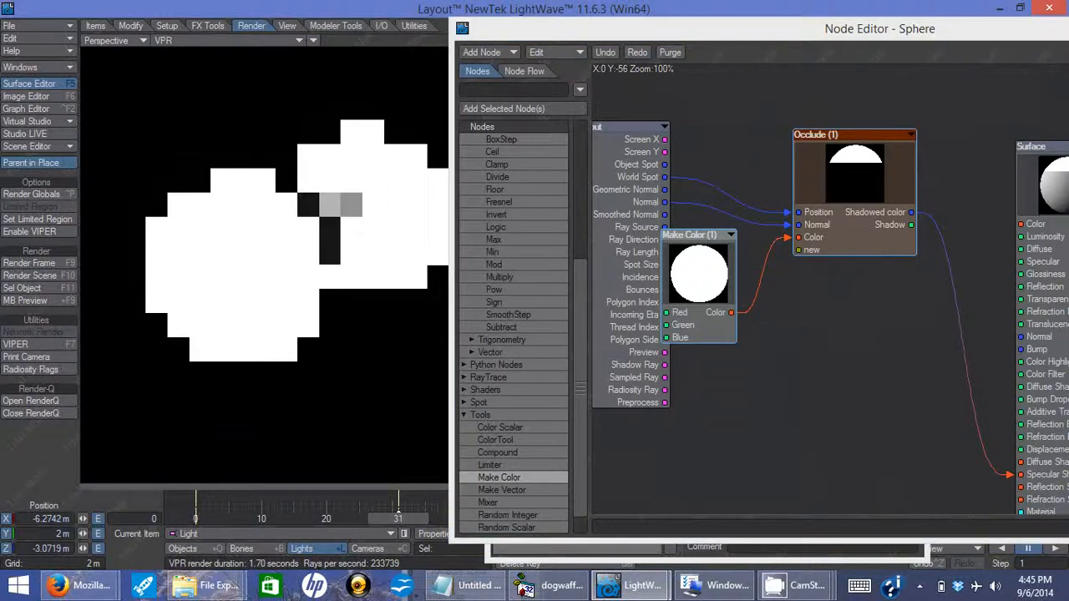
pyautogui.click(231, 249)
pyautogui.moveTo(231, 249); pyautogui.dragTo(253, 276)
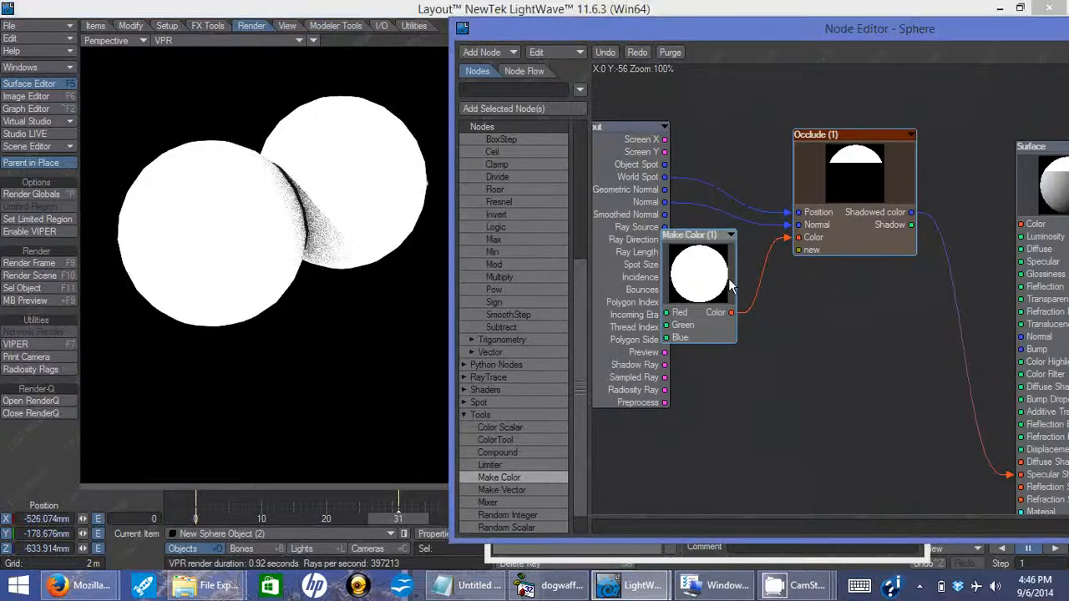
# Move the Make Color node below Occlude and set its Red, Green and Blue values to 0.5 each.
pyautogui.moveTo(686, 251); pyautogui.dragTo(739, 298)
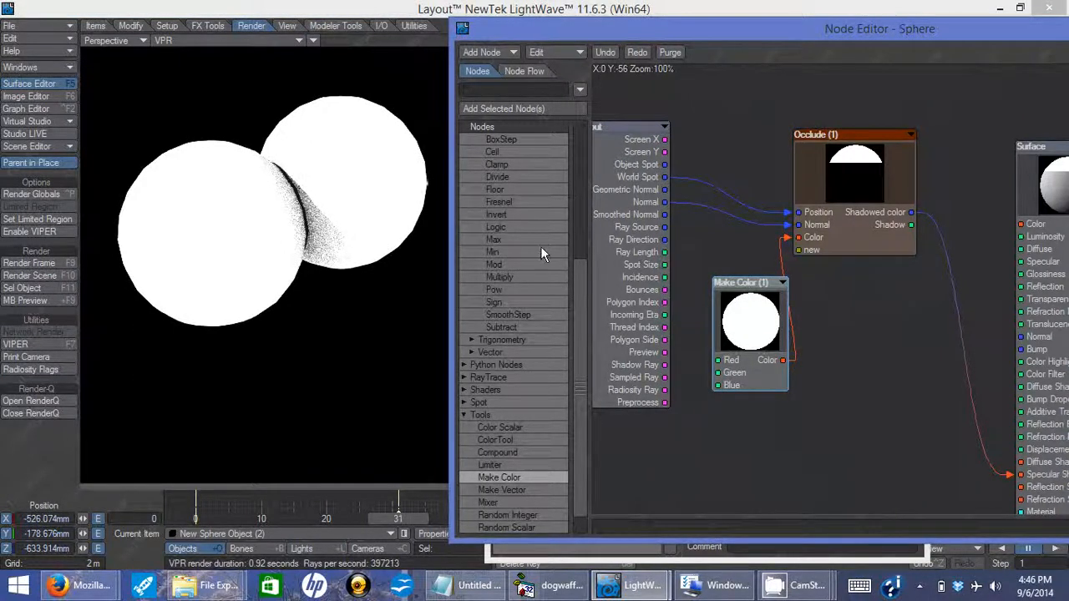
pyautogui.doubleClick(770, 324)
pyautogui.write('0.5')
pyautogui.press('Tab')
pyautogui.write('0.5')
pyautogui.press('Tab')
pyautogui.write('0.5')
pyautogui.press('Tab')
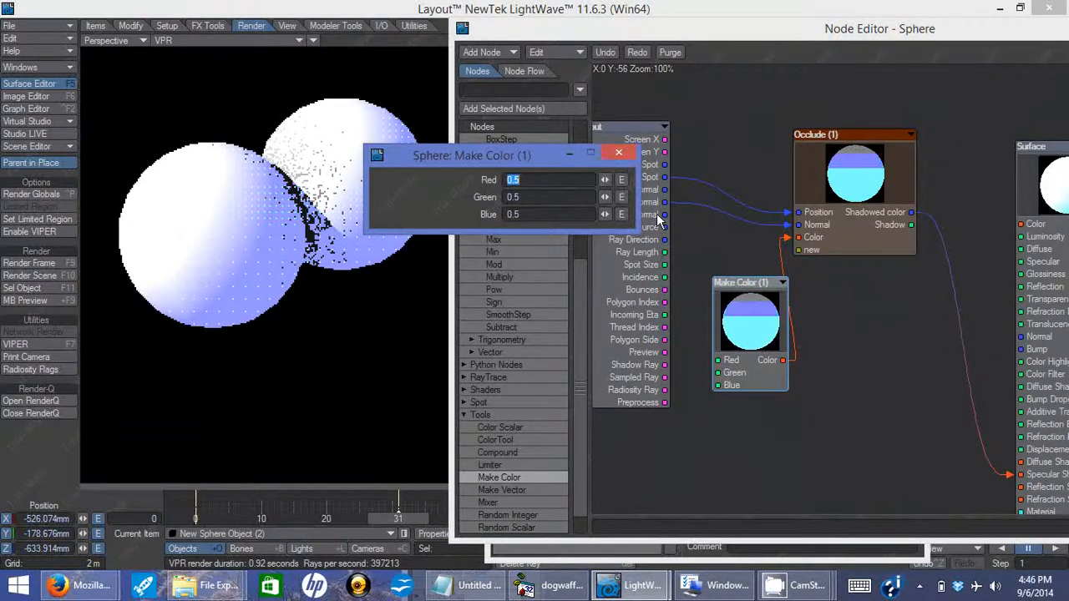
pyautogui.click(619, 155)
pyautogui.moveTo(717, 31); pyautogui.dragTo(627, 79)
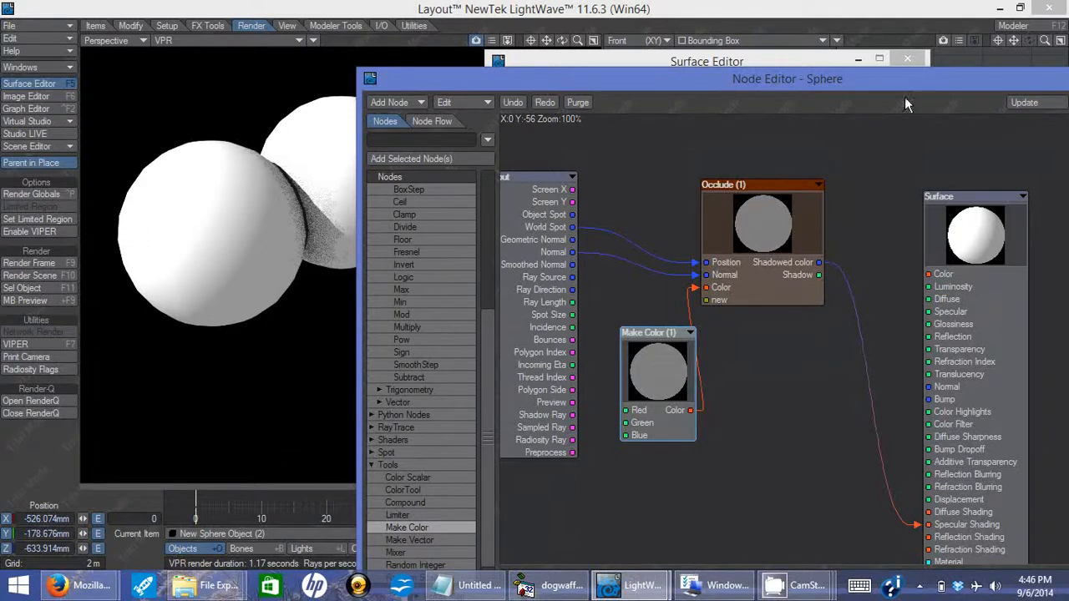
pyautogui.moveTo(912, 86); pyautogui.dragTo(822, 53)
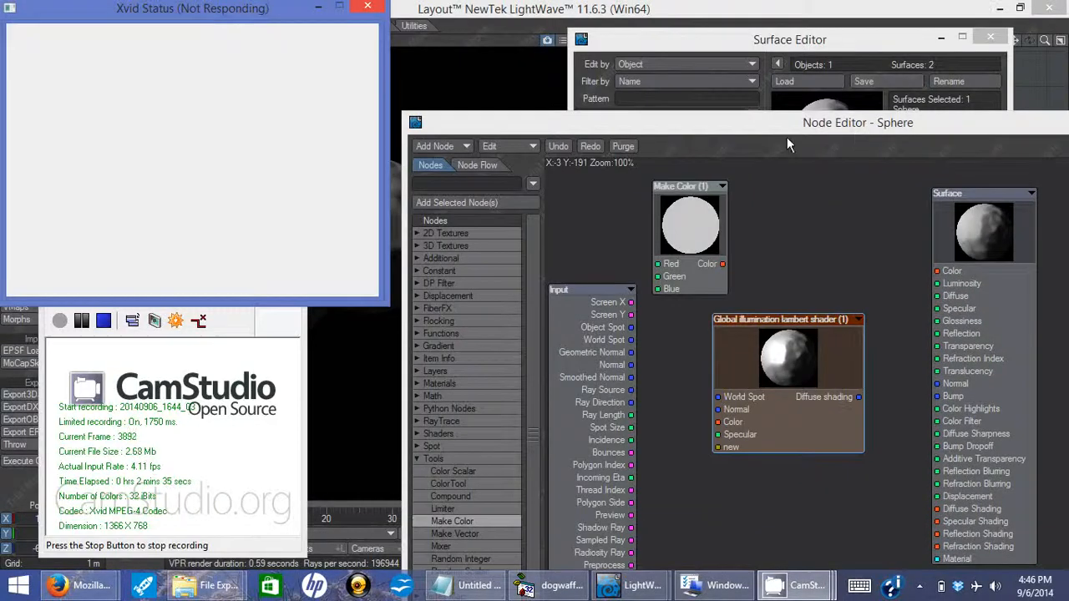
# Delete the existing Global illumination lambert shader node from the bumpy sphere's node network.
pyautogui.click(766, 39)
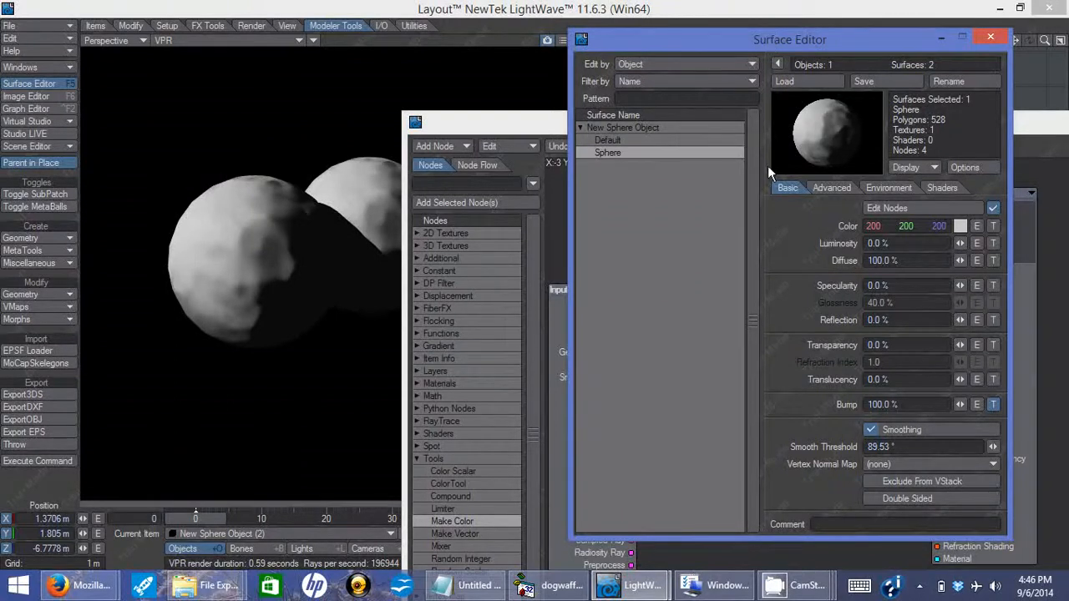
pyautogui.click(537, 168)
pyautogui.moveTo(551, 121); pyautogui.dragTo(582, 46)
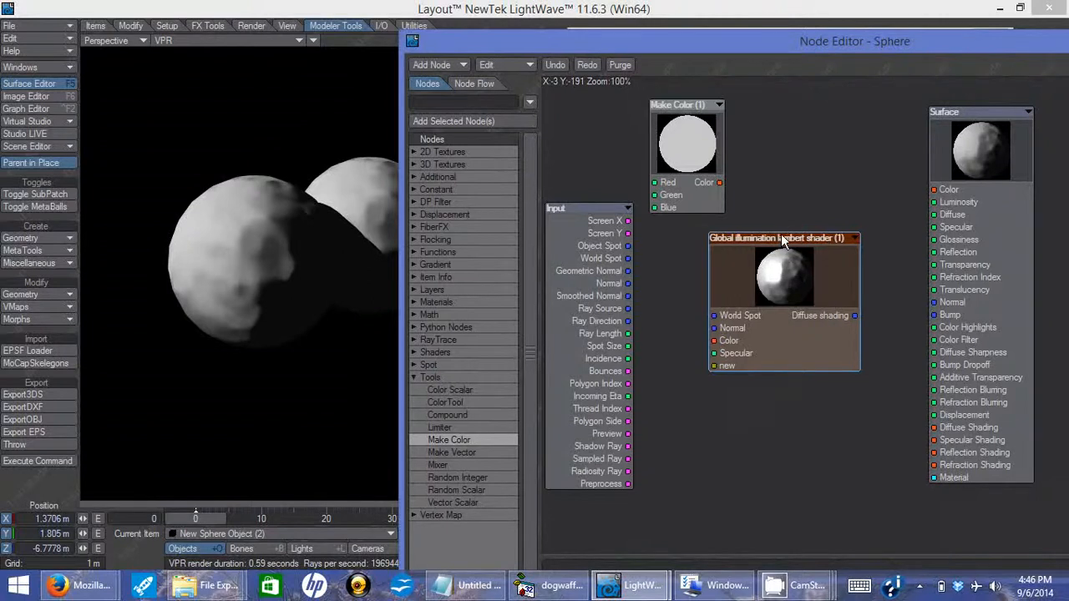
pyautogui.press('Delete')
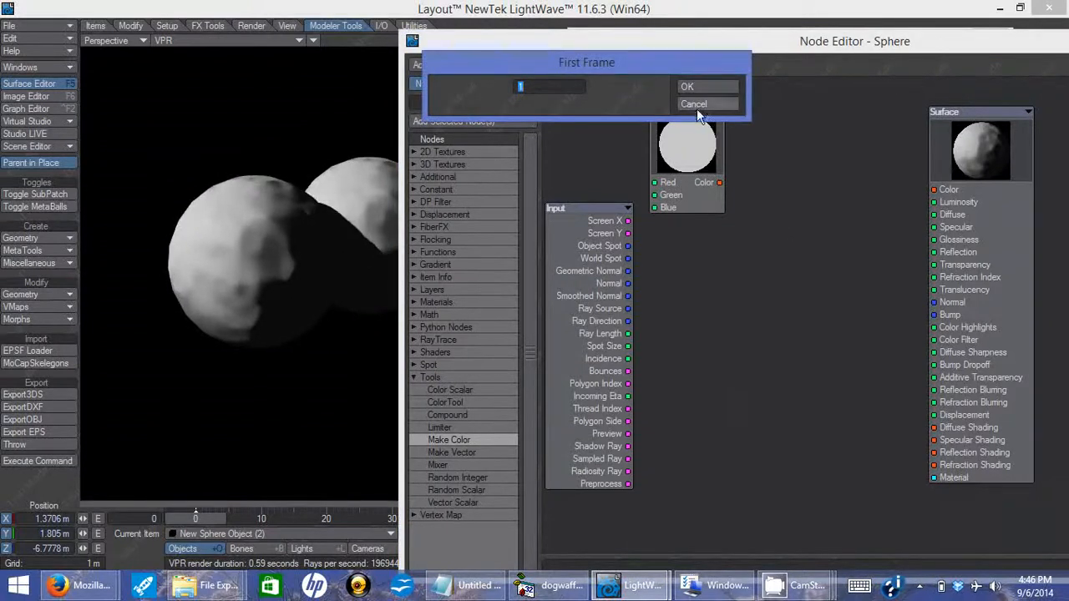
pyautogui.click(693, 103)
# Import GLobal_Ilumination_Lambert_Shader.nodes and place the shader node between Input and Surface.
pyautogui.rightClick(766, 228)
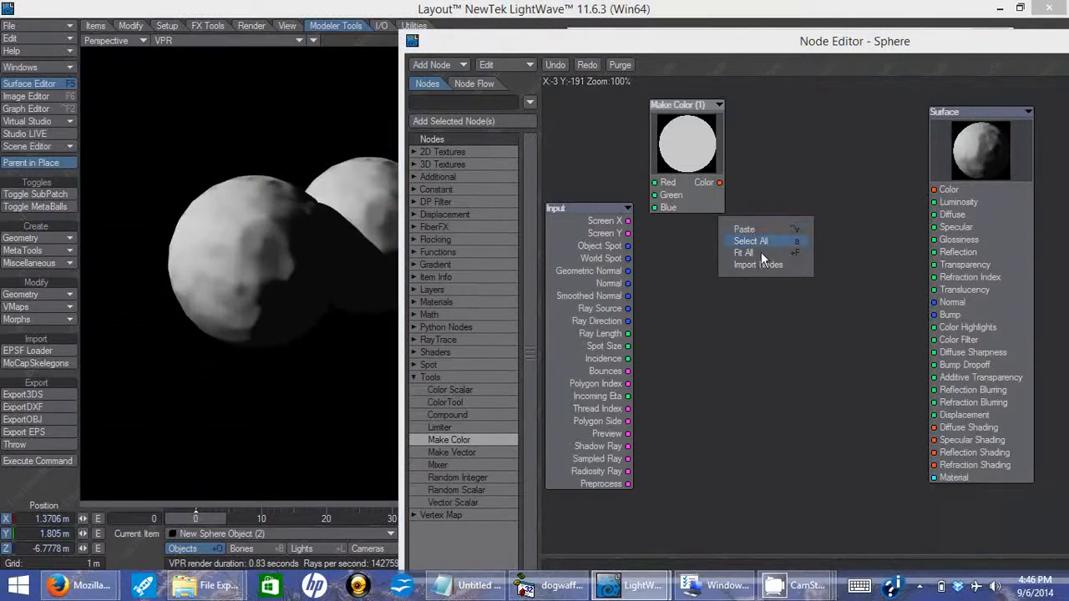
pyautogui.click(759, 264)
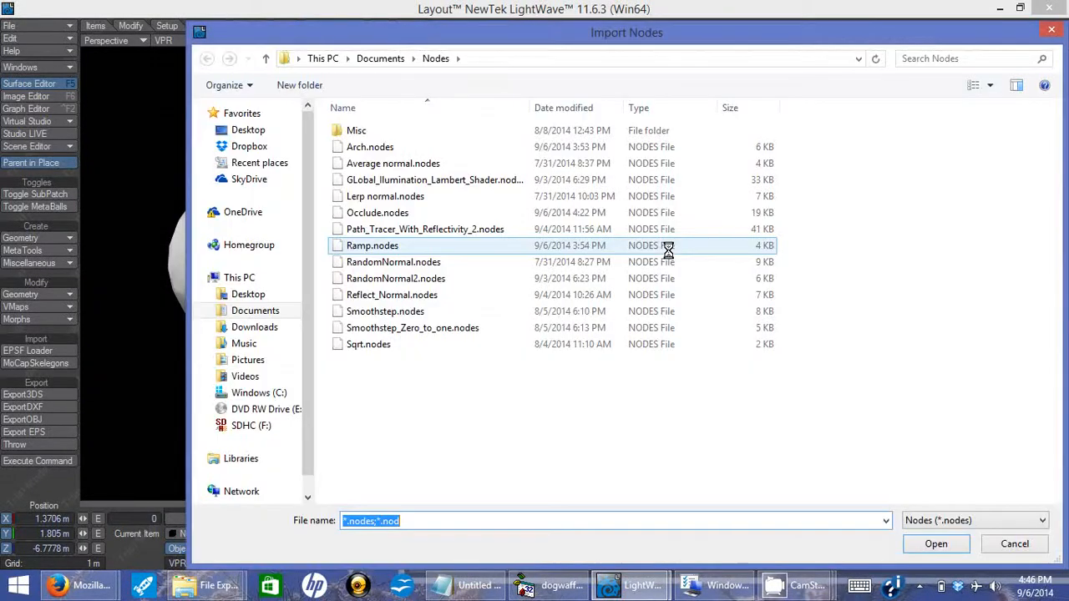
pyautogui.doubleClick(507, 185)
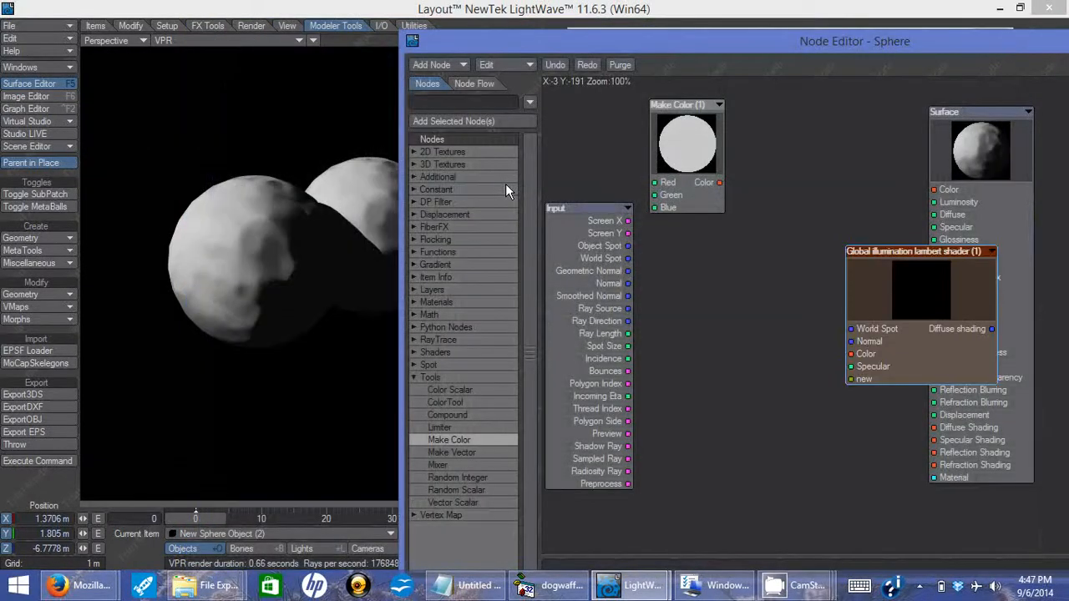
pyautogui.moveTo(858, 246); pyautogui.dragTo(676, 237)
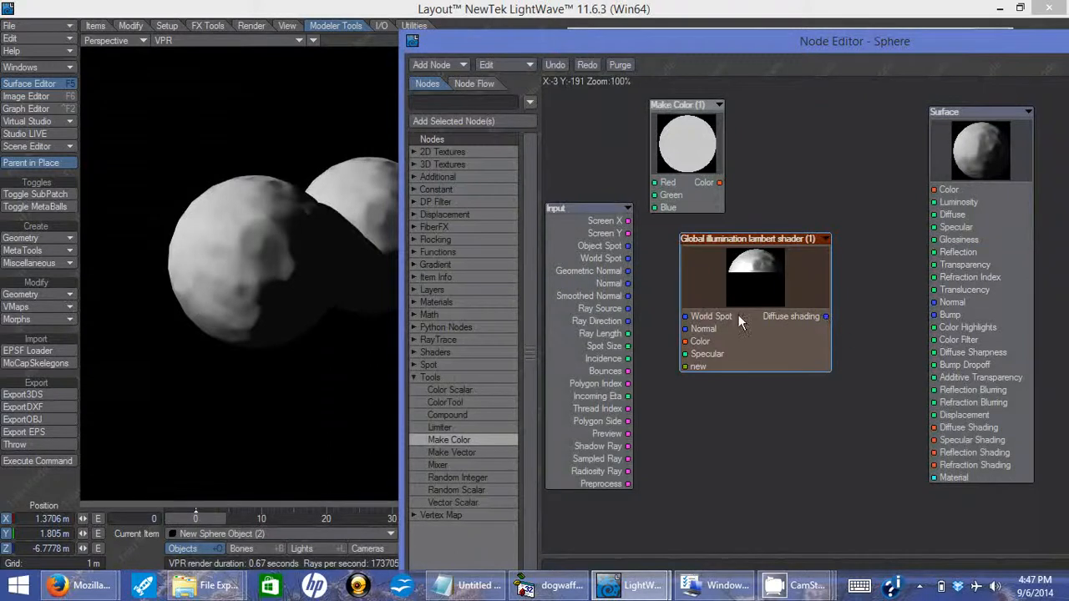
# Connect World Spot, Normal and Make Color's Color to the matching inputs of the Global illumination lambert shader node.
pyautogui.click(627, 247)
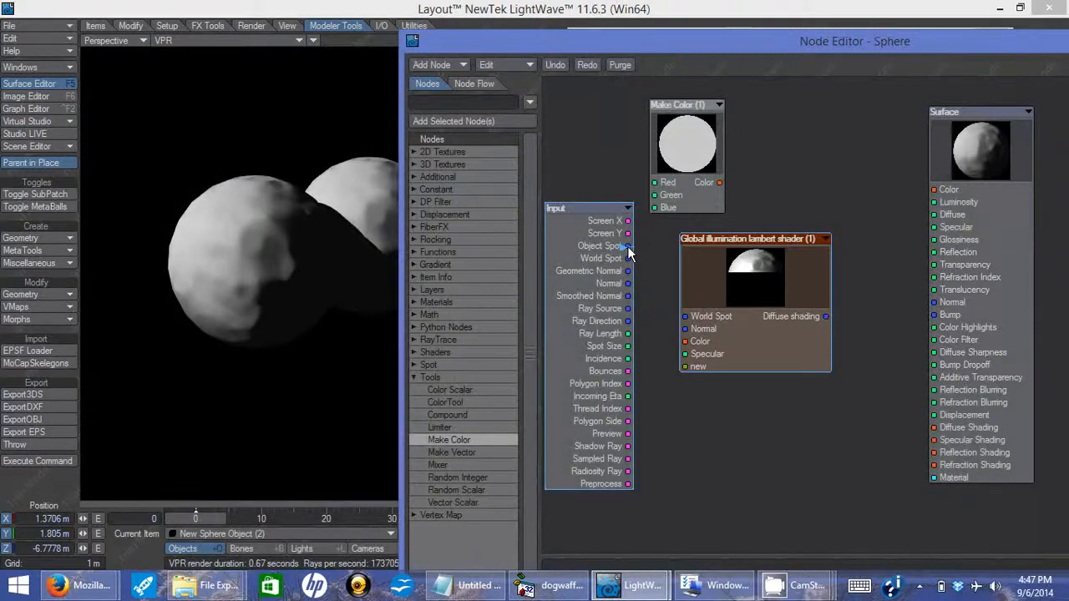
pyautogui.moveTo(628, 259); pyautogui.dragTo(683, 313)
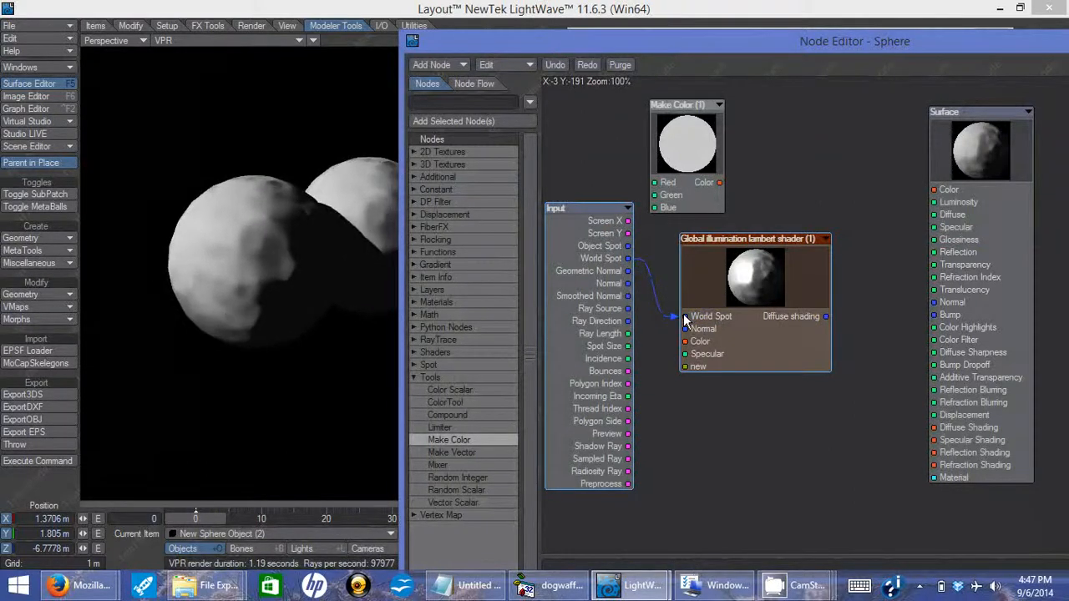
pyautogui.moveTo(628, 283); pyautogui.dragTo(687, 329)
pyautogui.moveTo(718, 183); pyautogui.dragTo(688, 342)
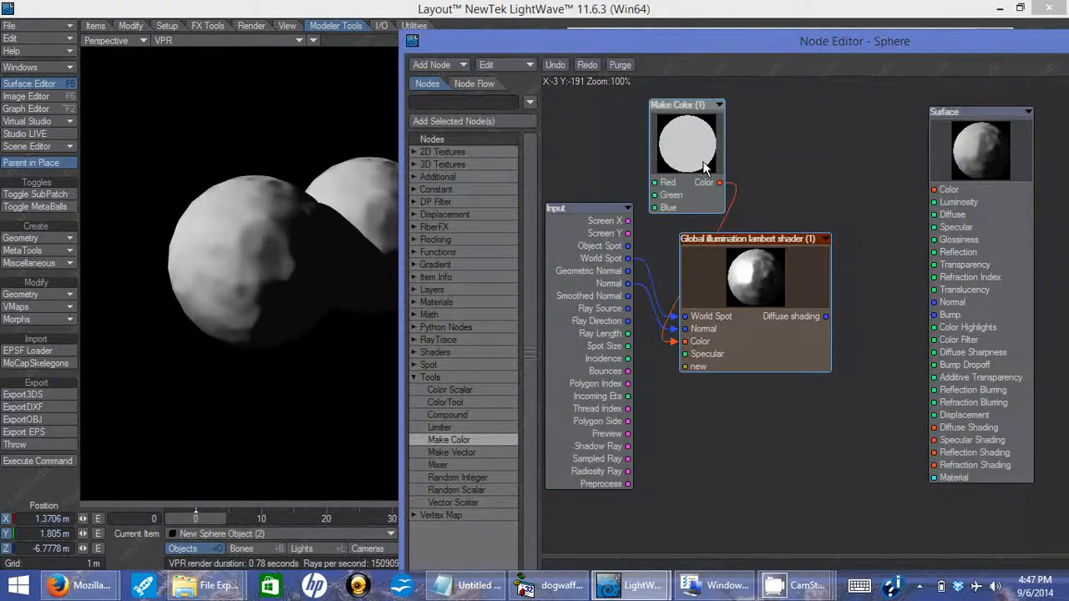
pyautogui.moveTo(702, 106); pyautogui.dragTo(631, 104)
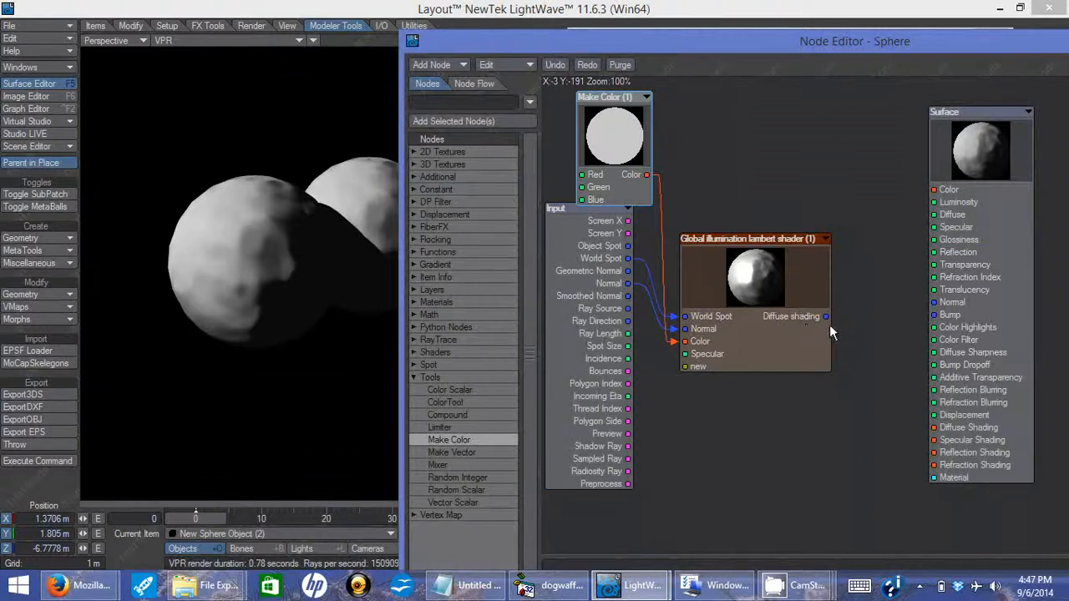
# Connect the lambert shader's Diffuse shading output to the Surface node's Diffuse Shading input.
pyautogui.moveTo(824, 316)
pyautogui.mouseDown()
pyautogui.moveTo(867, 338)
pyautogui.moveTo(890, 401)
pyautogui.moveTo(941, 429)
pyautogui.mouseUp()
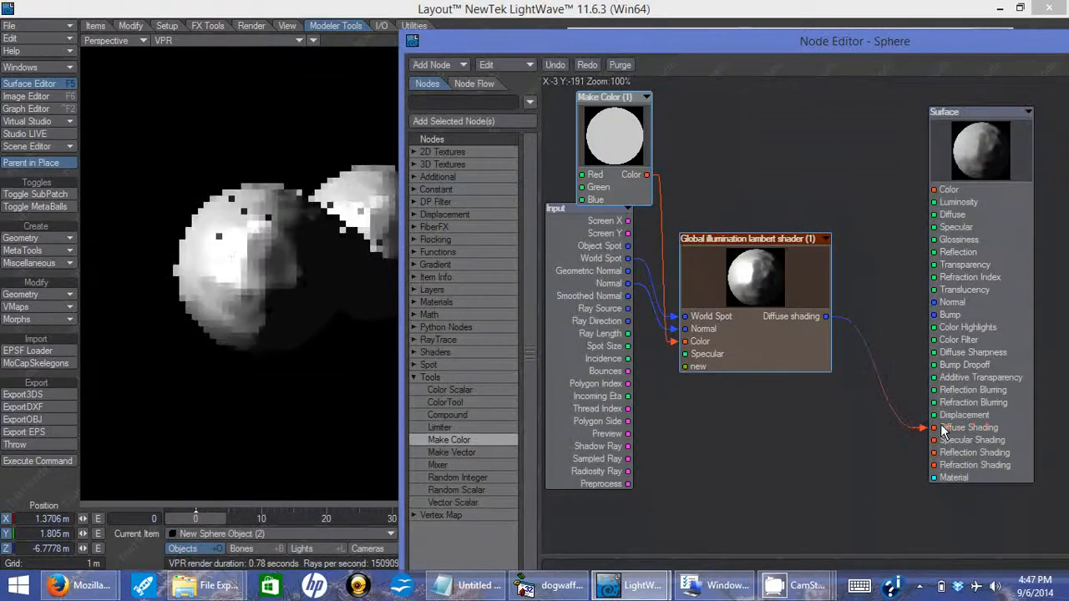
pyautogui.moveTo(858, 47); pyautogui.dragTo(889, 59)
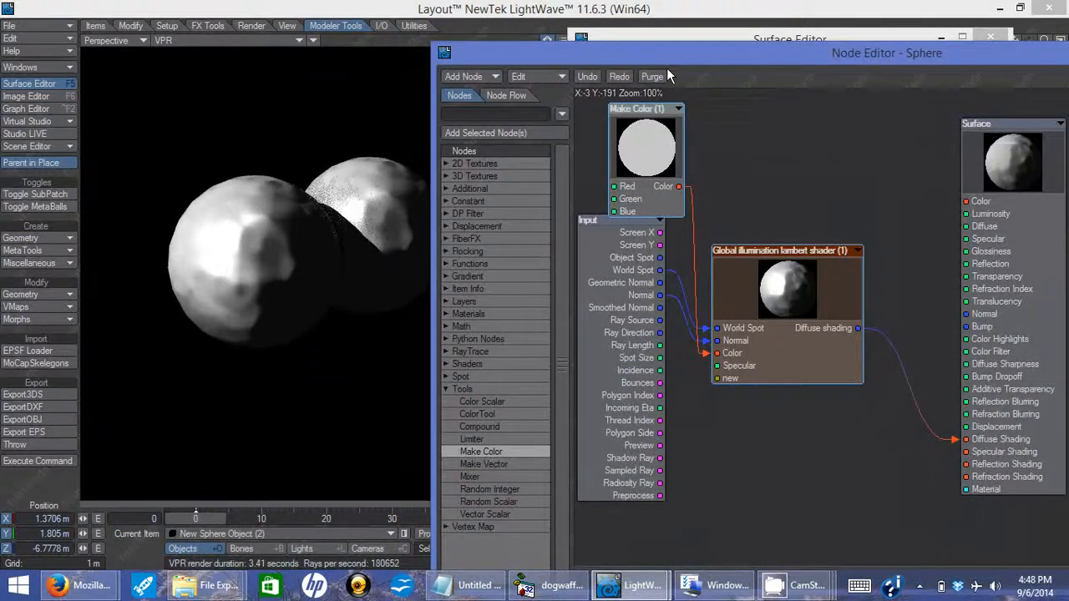
# Create a sphere with 500 mm radii, 24 sides and 12 segments, using the Sphere surface.
pyautogui.moveTo(672, 55); pyautogui.dragTo(854, 204)
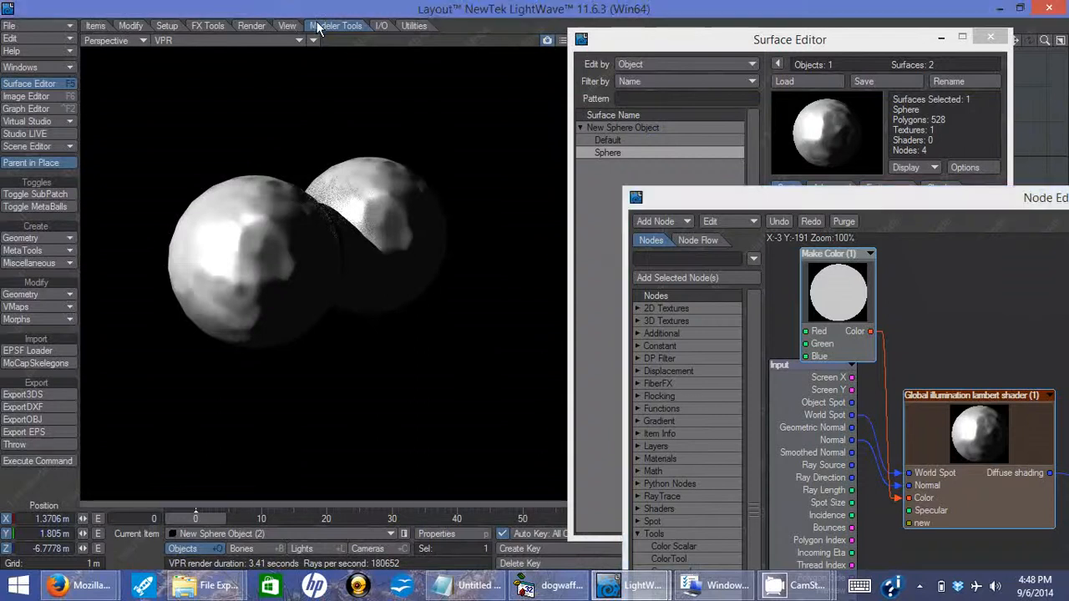
pyautogui.click(65, 238)
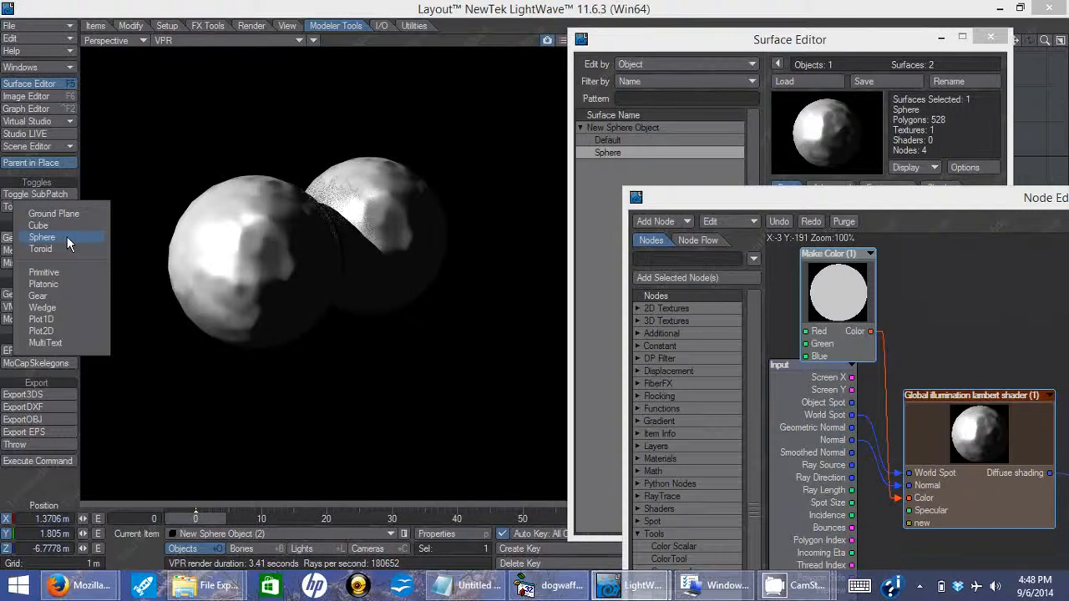
pyautogui.click(69, 235)
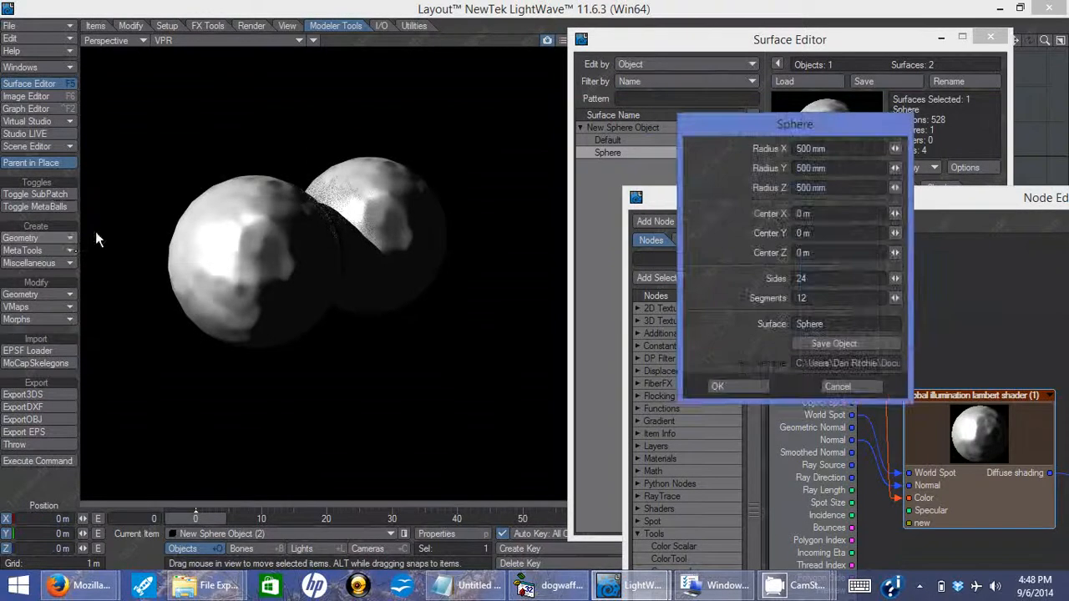
pyautogui.click(716, 386)
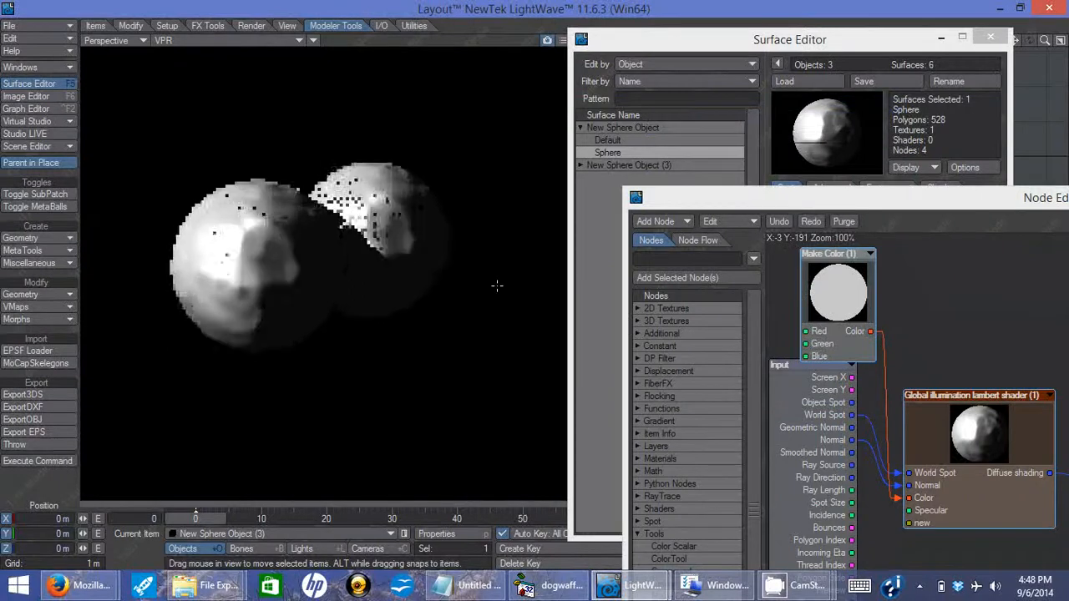
# Close the bump Texture Editor and move the front bumpy sphere in the Front view to about X 656 mm, Y 1.45 m.
pyautogui.moveTo(499, 276); pyautogui.dragTo(489, 276)
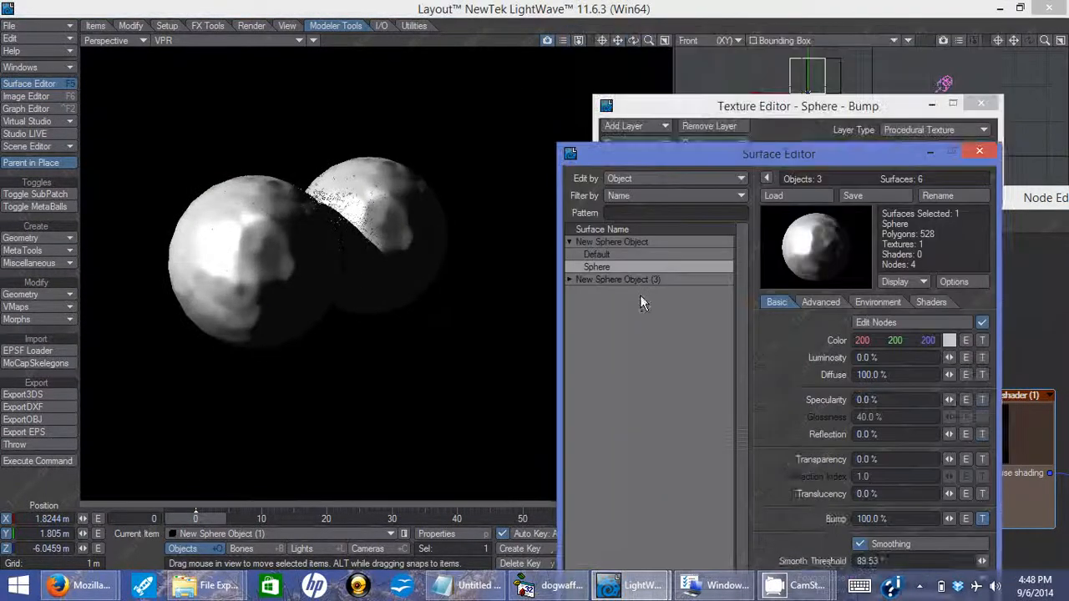
pyautogui.moveTo(697, 139); pyautogui.dragTo(636, 320)
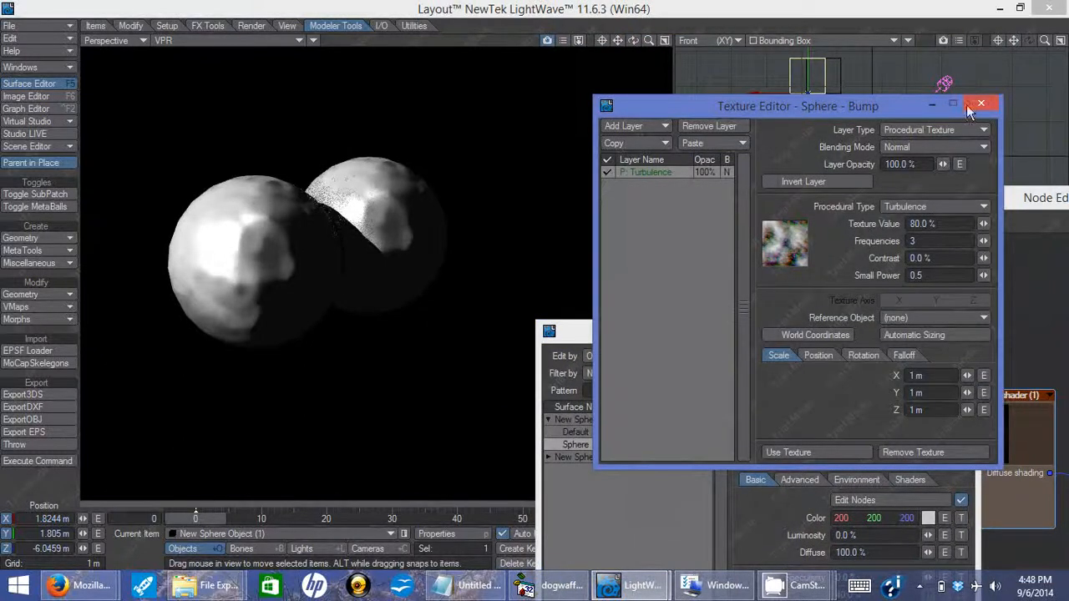
pyautogui.click(979, 104)
pyautogui.moveTo(911, 92); pyautogui.dragTo(969, 105)
pyautogui.moveTo(865, 106); pyautogui.dragTo(889, 97)
pyautogui.click(823, 77)
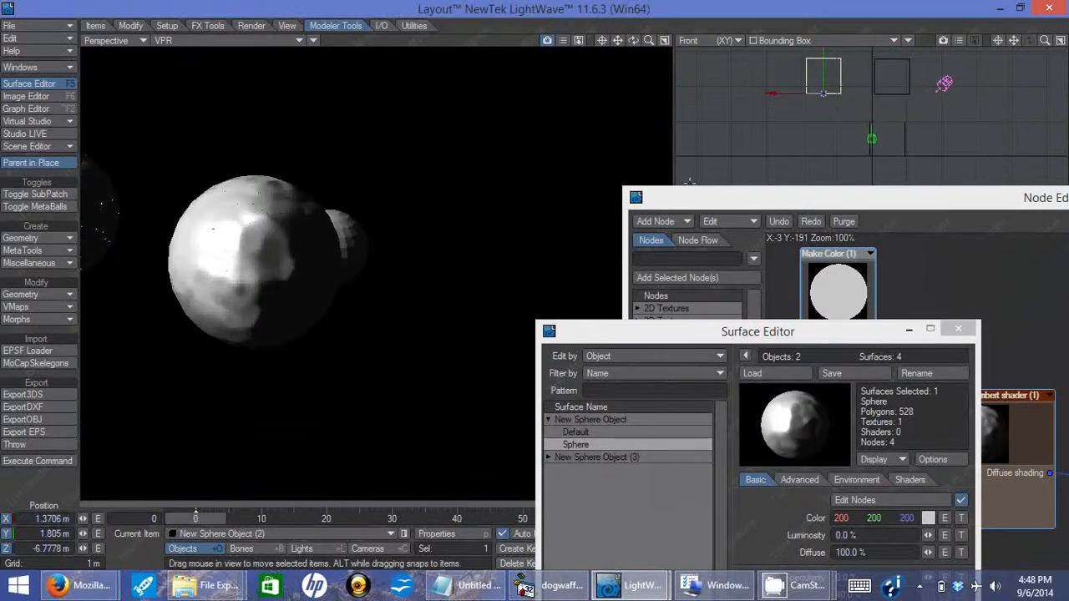
pyautogui.moveTo(815, 119); pyautogui.dragTo(839, 131)
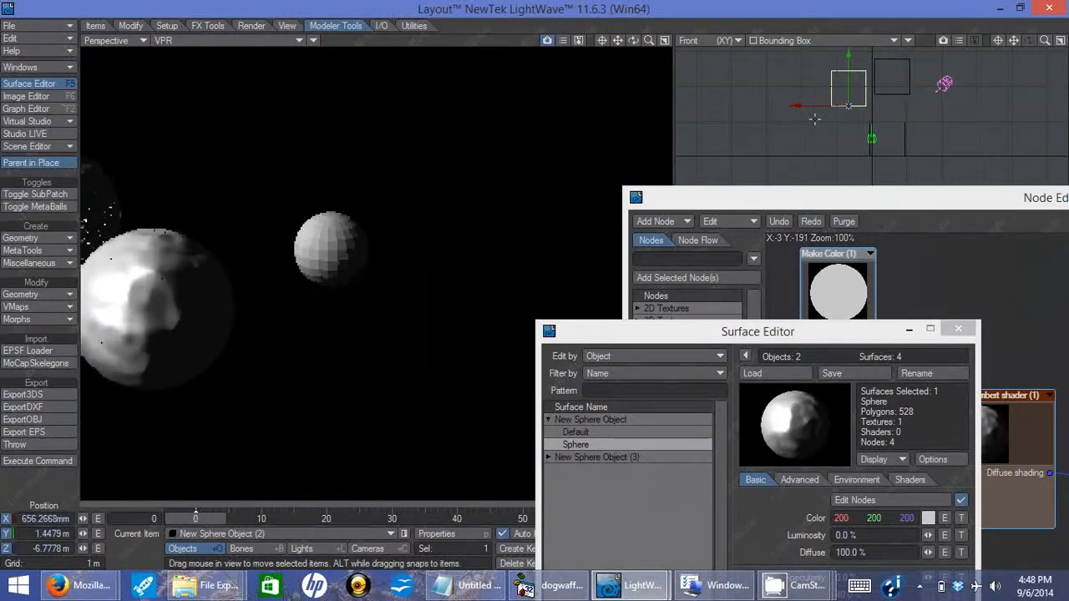
# Set the color of the small new sphere's Sphere surface to pure red, 255, 0, 0.
pyautogui.click(304, 257)
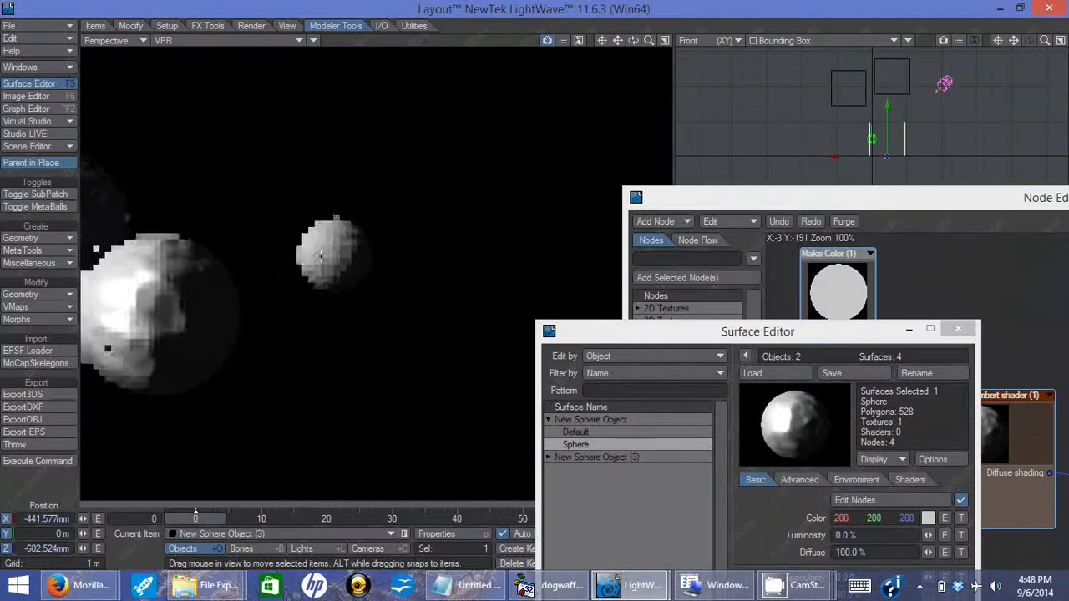
pyautogui.click(558, 458)
pyautogui.click(592, 482)
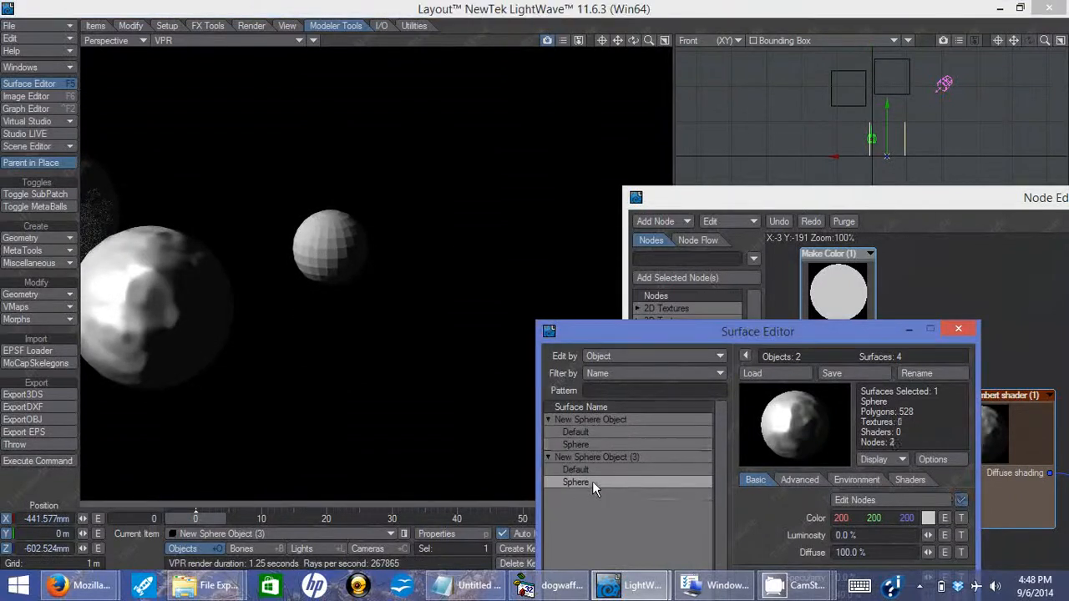
pyautogui.moveTo(784, 327); pyautogui.dragTo(777, 318)
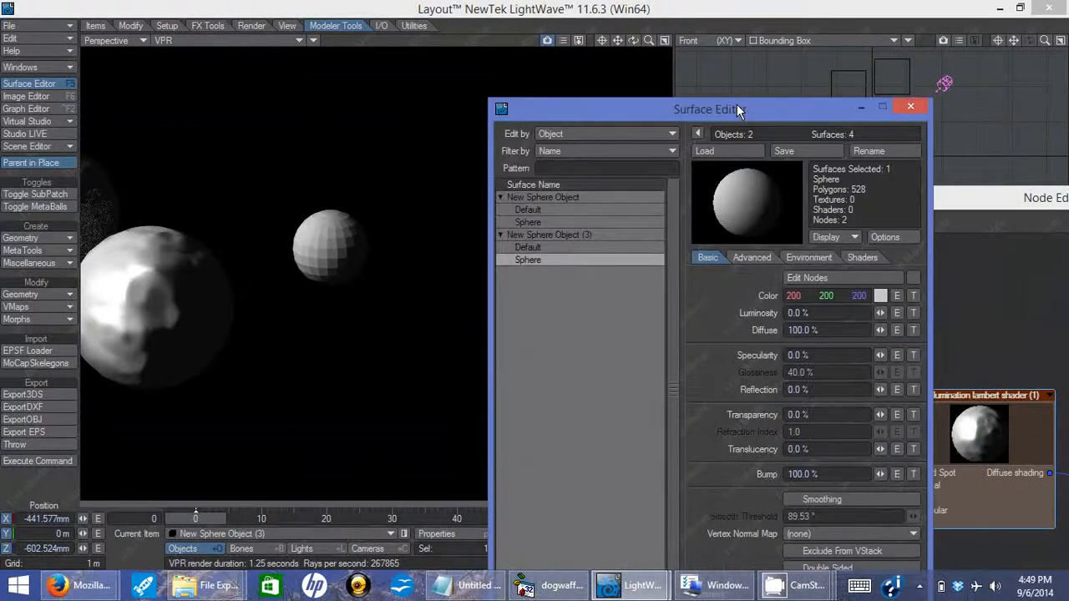
pyautogui.moveTo(713, 52); pyautogui.dragTo(680, 65)
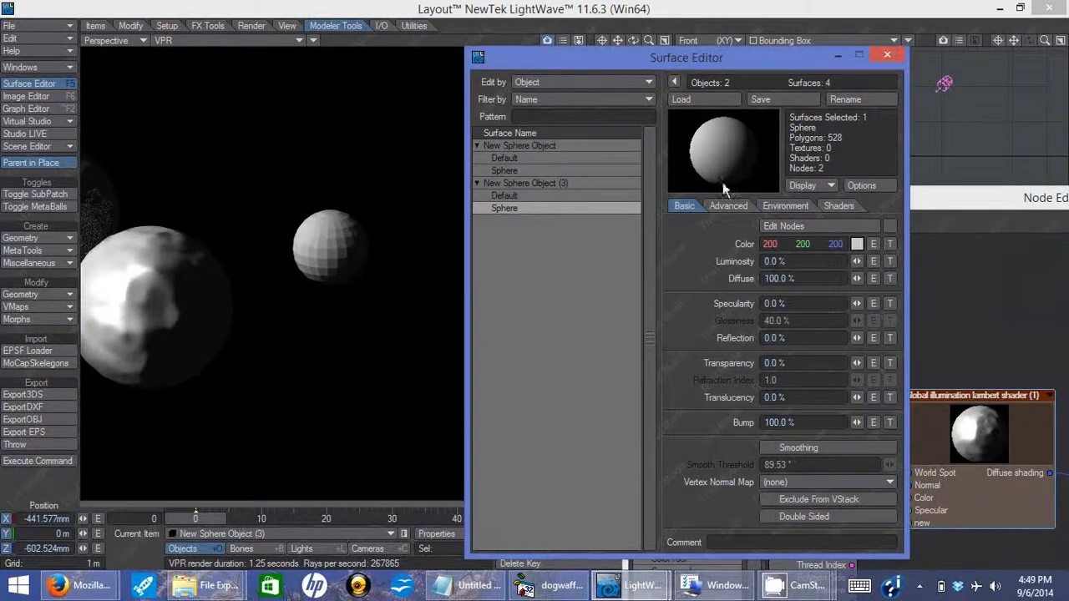
pyautogui.click(857, 244)
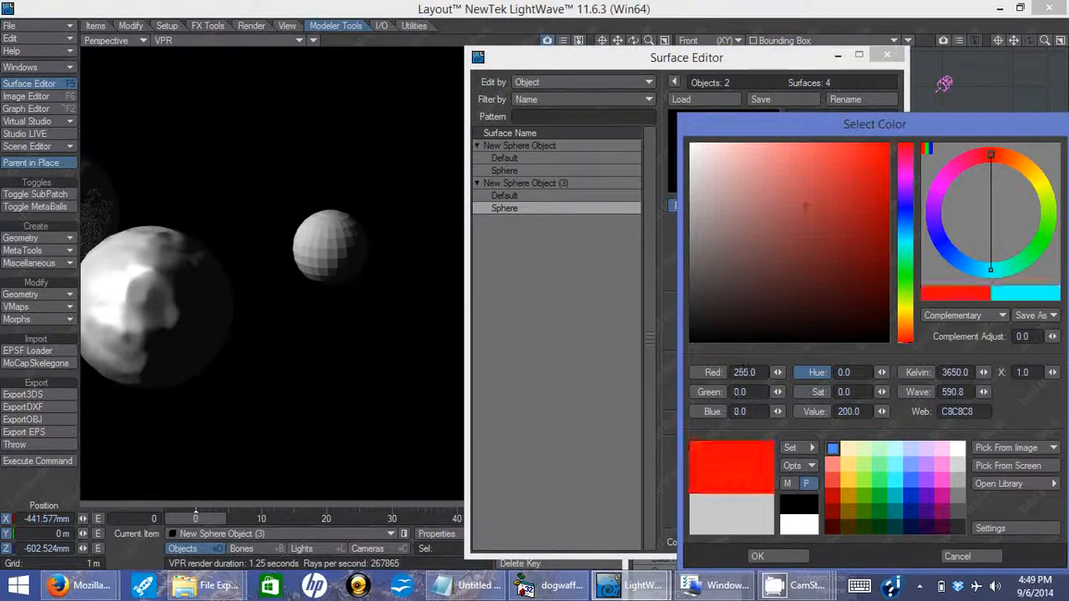
pyautogui.click(758, 556)
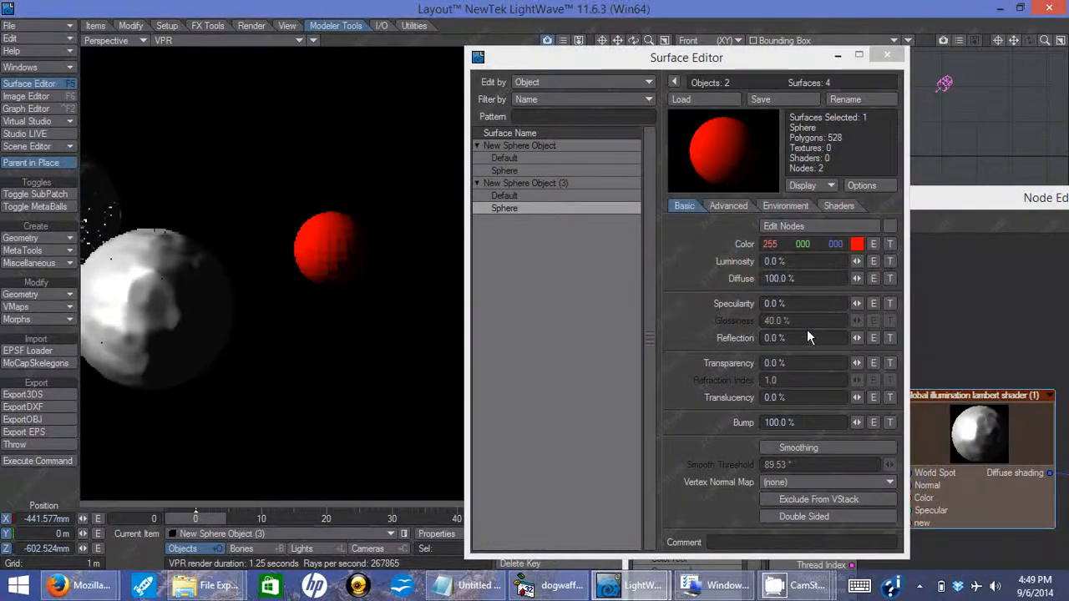
# Set the red sphere surface's Luminosity to 100%.
pyautogui.click(826, 261)
pyautogui.write('100')
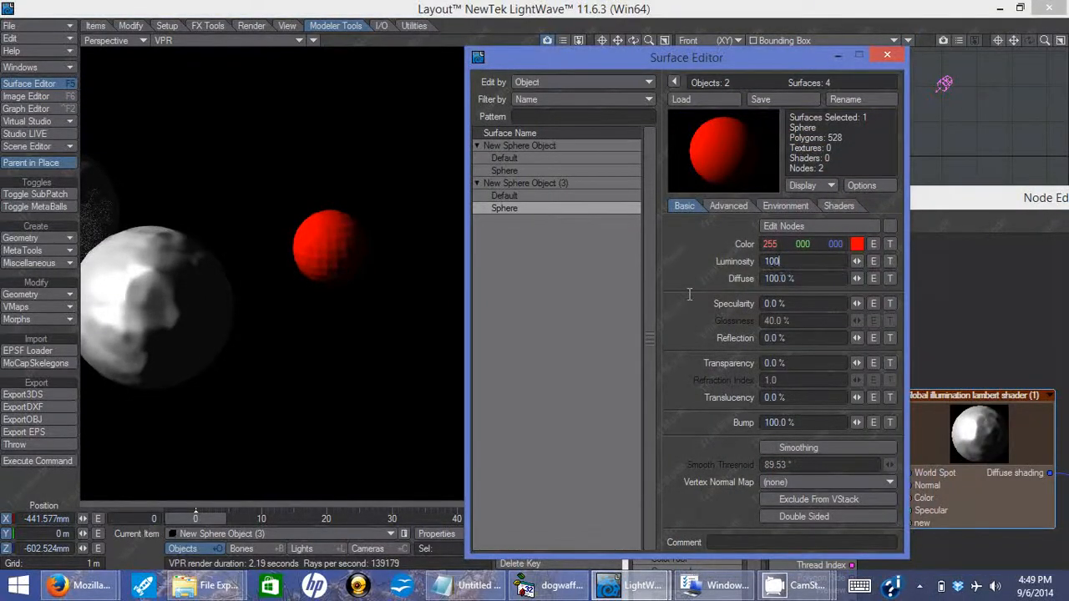
pyautogui.press('Tab')
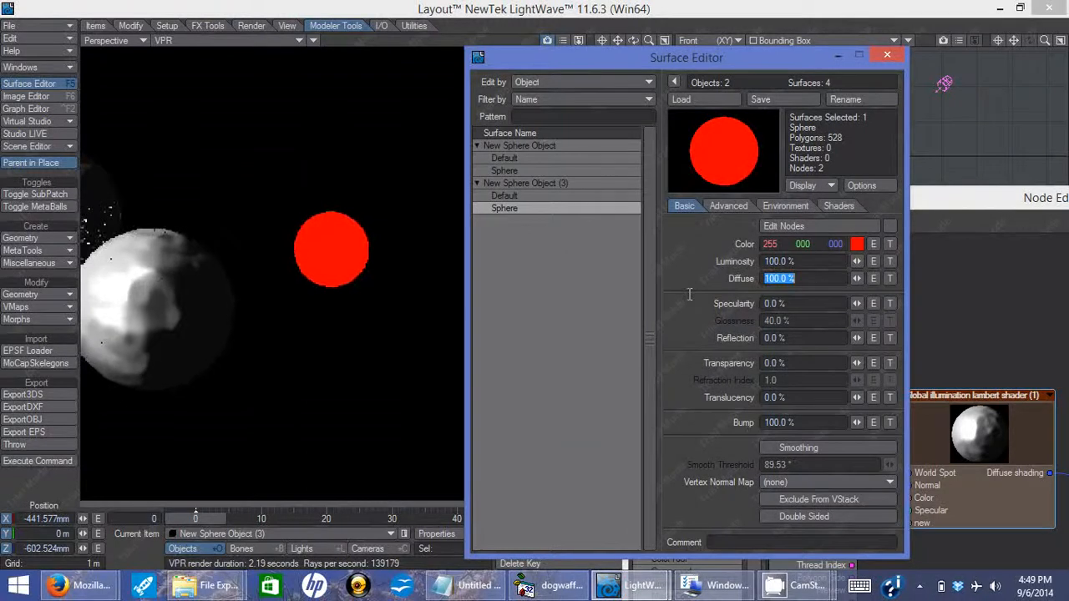
# Close the Surface Editor and move the red sphere near the bumpy spheres, to about X 461 mm, Y 1.07 m, Z -5.03 m.
pyautogui.click(886, 56)
pyautogui.moveTo(886, 157); pyautogui.dragTo(855, 117)
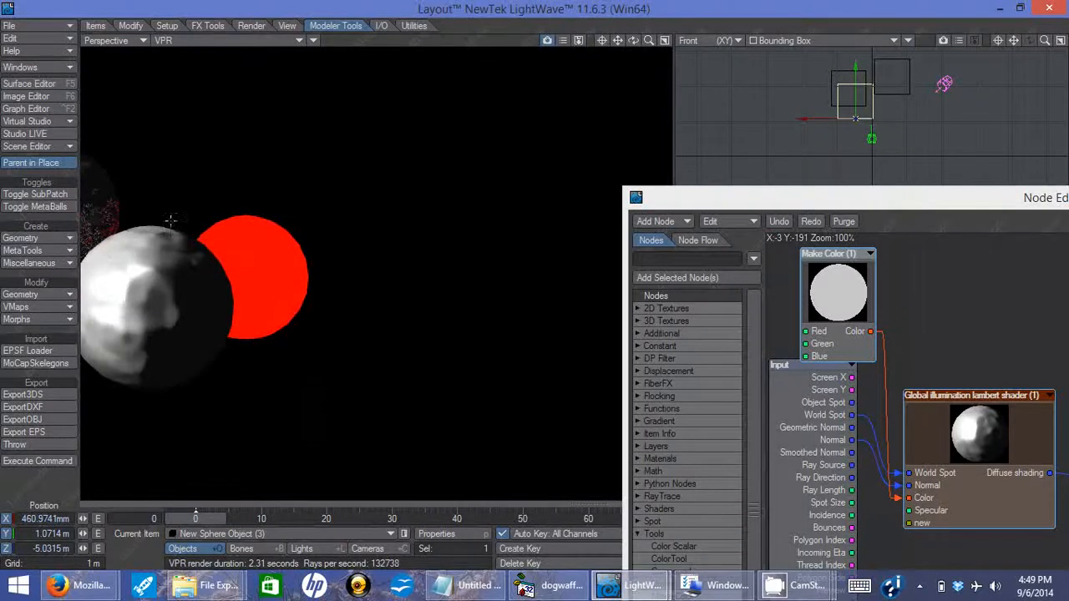
pyautogui.moveTo(601, 40); pyautogui.dragTo(291, 216)
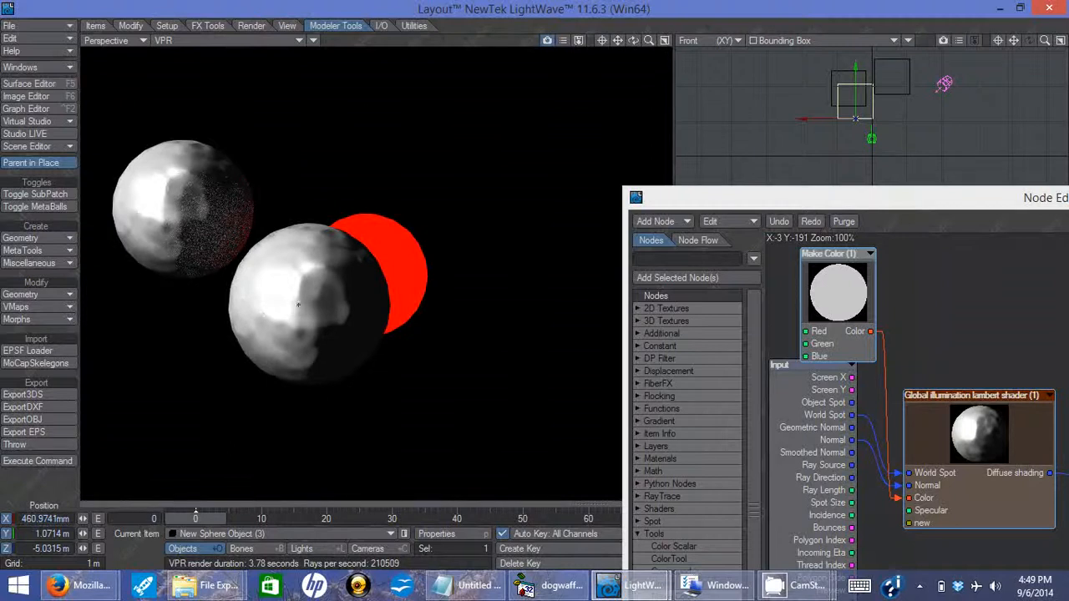
# Move the front bumpy sphere right beside the red sphere, to about X -283 mm, Y 994 mm, Z -4.71 m.
pyautogui.moveTo(870, 74); pyautogui.dragTo(518, 99)
pyautogui.click(535, 274)
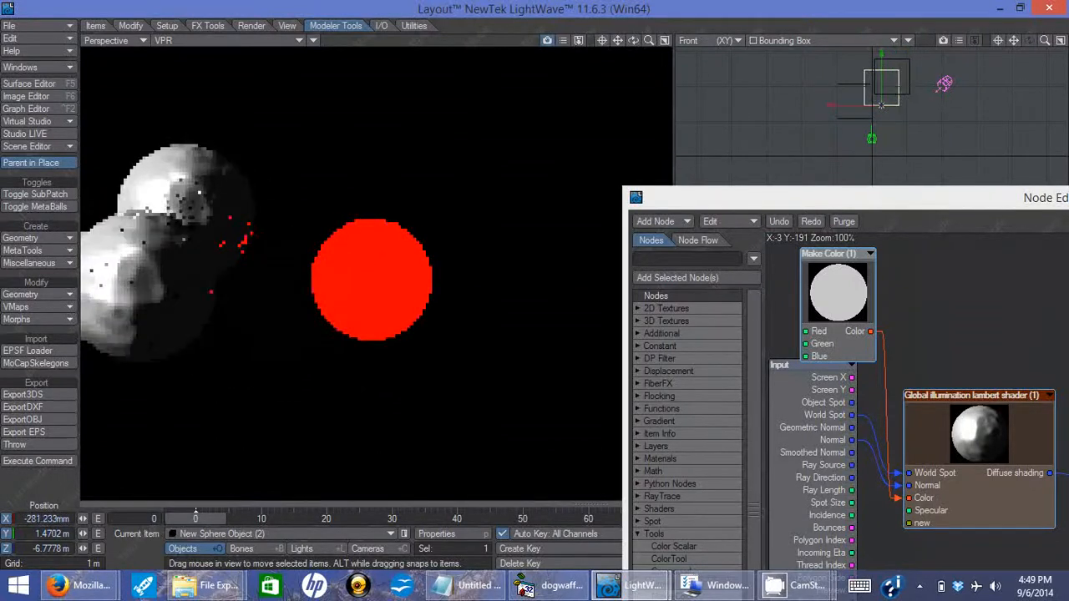
pyautogui.moveTo(850, 192); pyautogui.dragTo(595, 525)
pyautogui.hotkey('shift', 'l')
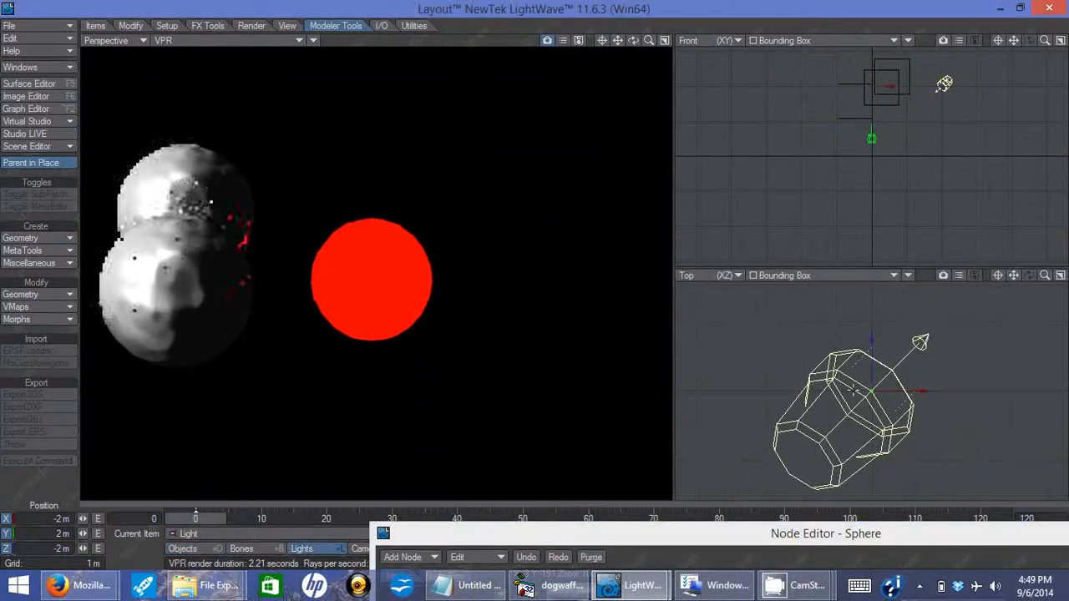
pyautogui.click(860, 96)
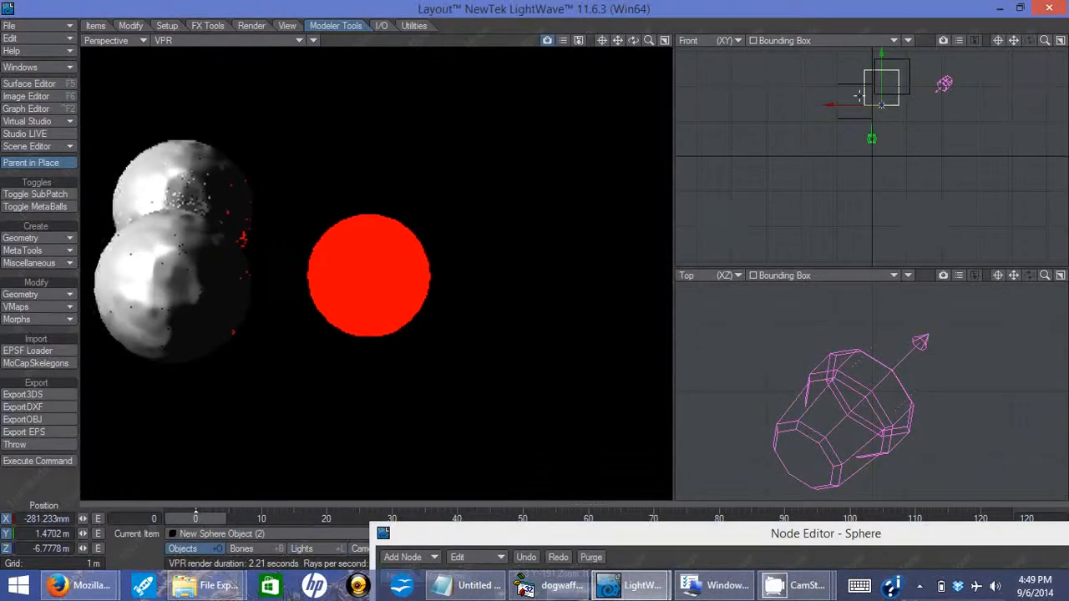
pyautogui.press('a')
pyautogui.press('a')
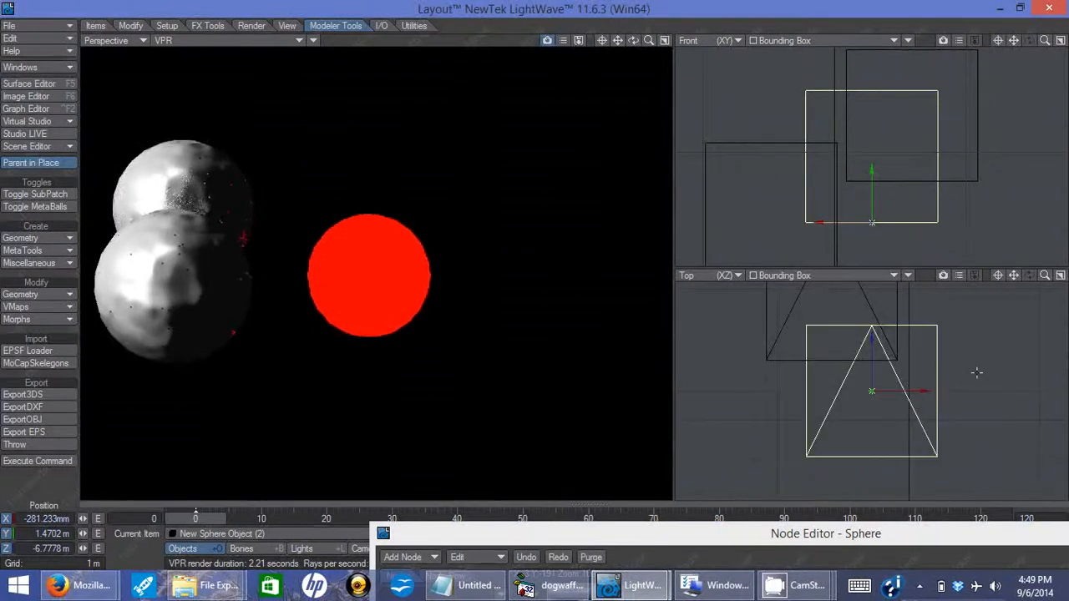
pyautogui.moveTo(970, 349); pyautogui.dragTo(1043, 348)
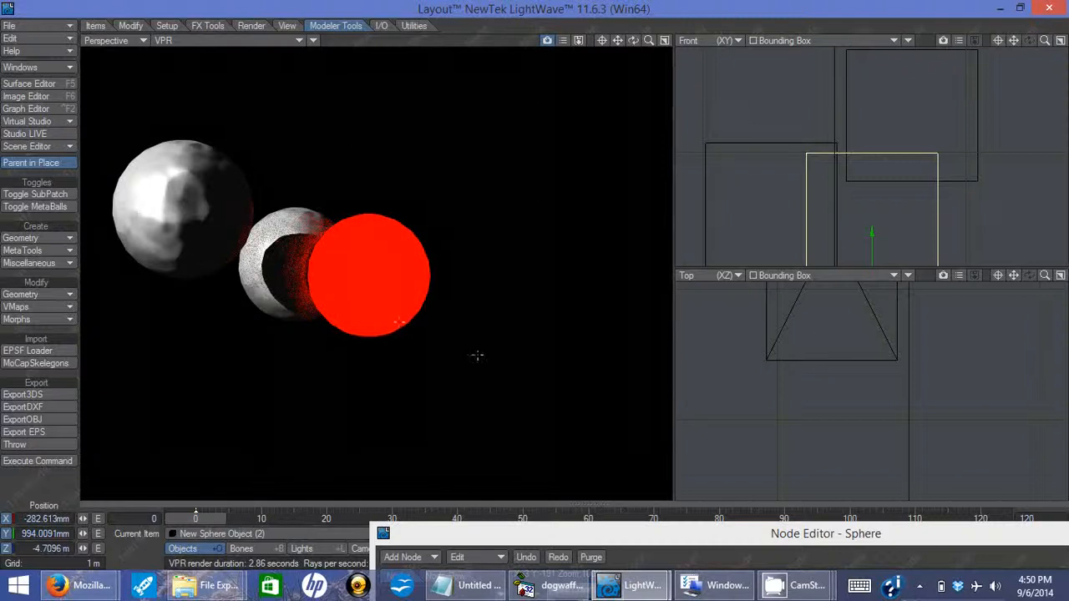
# Bring back the Node Editor, shift the Global illumination lambert shader node slightly and open its compound network.
pyautogui.doubleClick(563, 536)
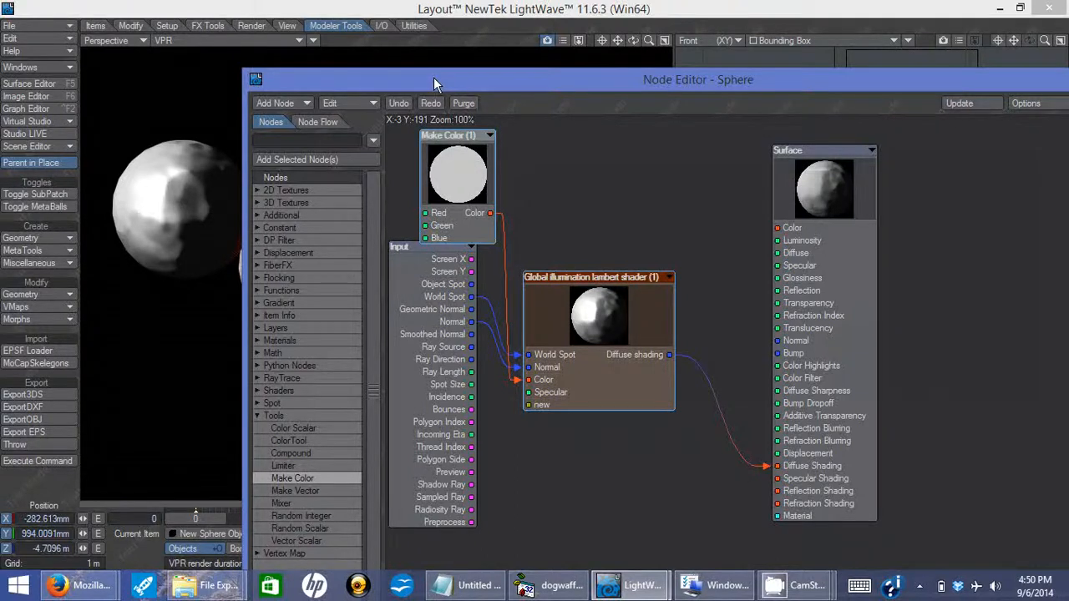
pyautogui.moveTo(434, 77); pyautogui.dragTo(582, 67)
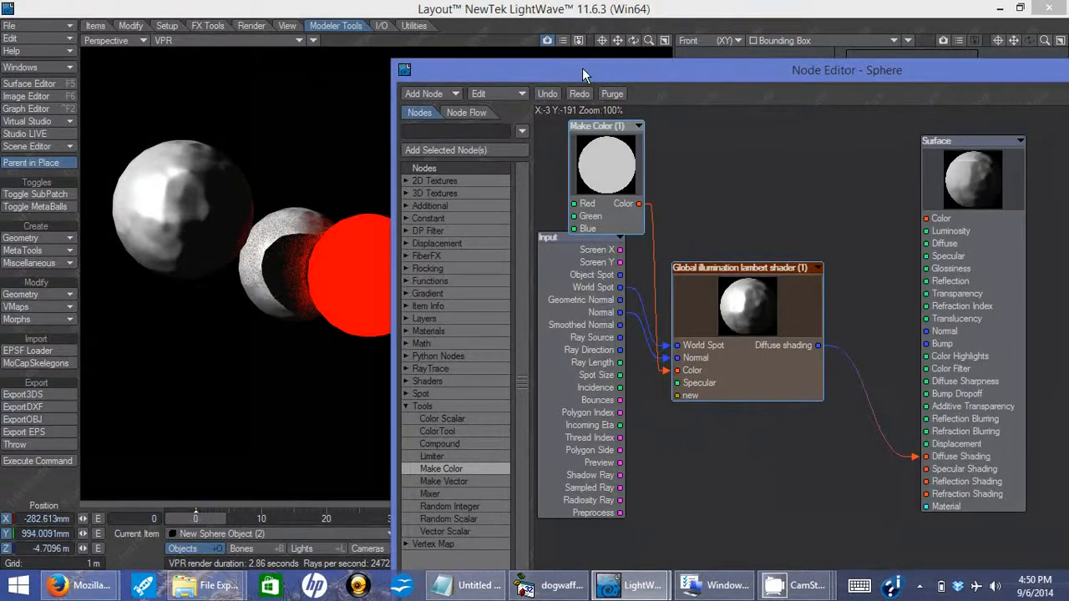
pyautogui.moveTo(582, 67); pyautogui.dragTo(496, 71)
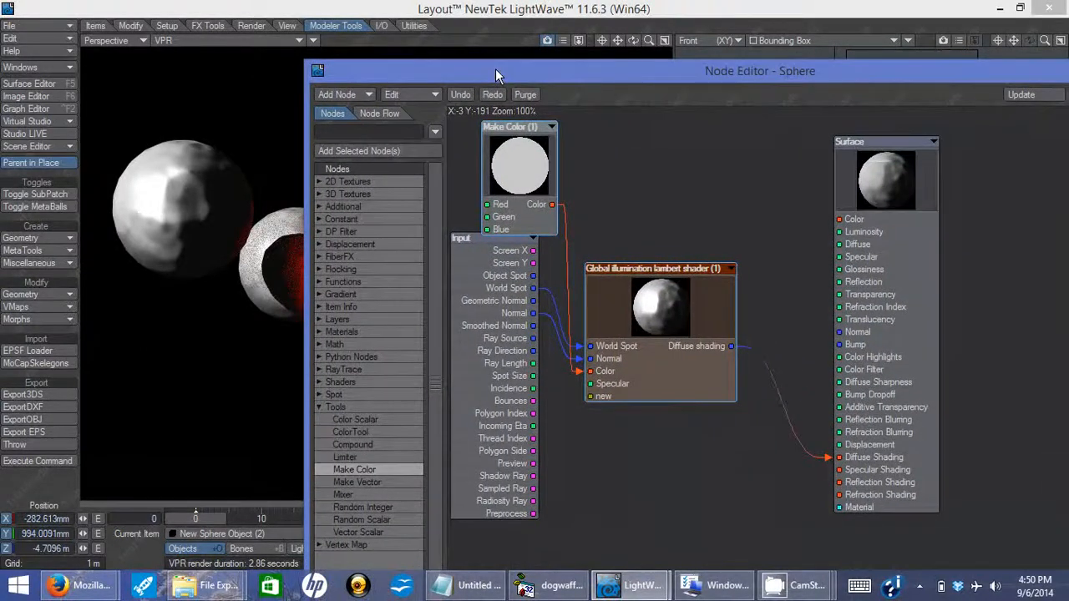
pyautogui.moveTo(655, 271); pyautogui.dragTo(674, 251)
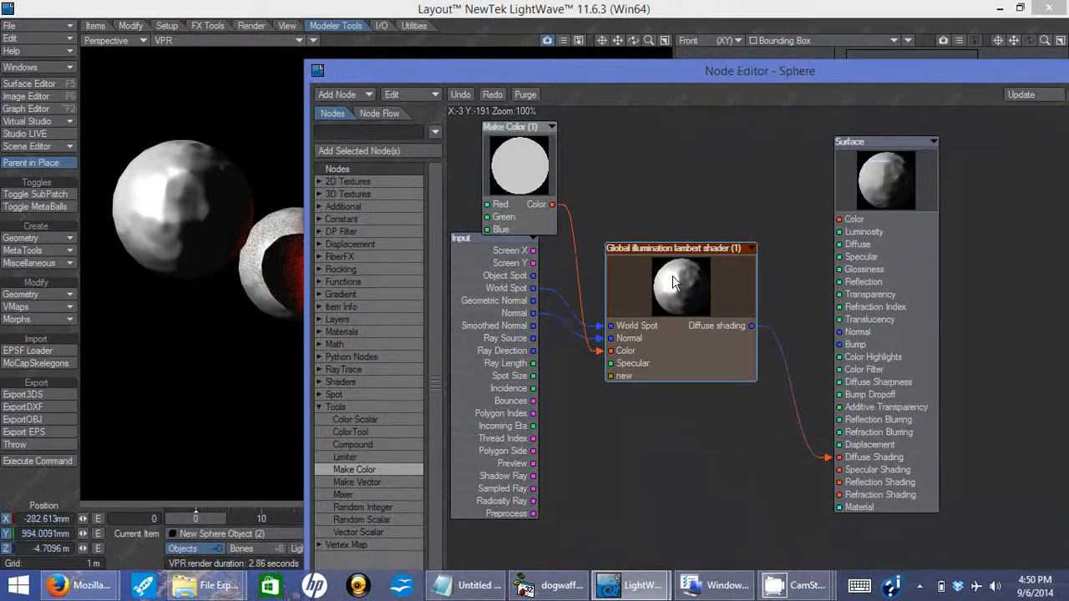
pyautogui.doubleClick(675, 282)
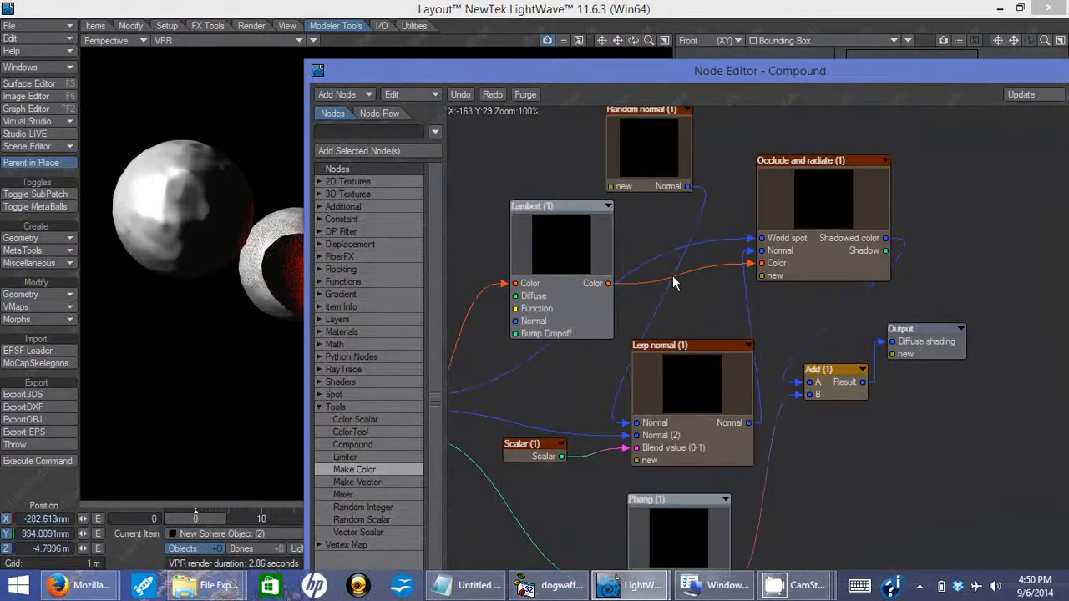
# Examine the lambert shader compound's internal network, including the Lerp normal, Random normal, Lambert and Occlude and radiate nodes.
pyautogui.rightClick(789, 153)
pyautogui.click(786, 111)
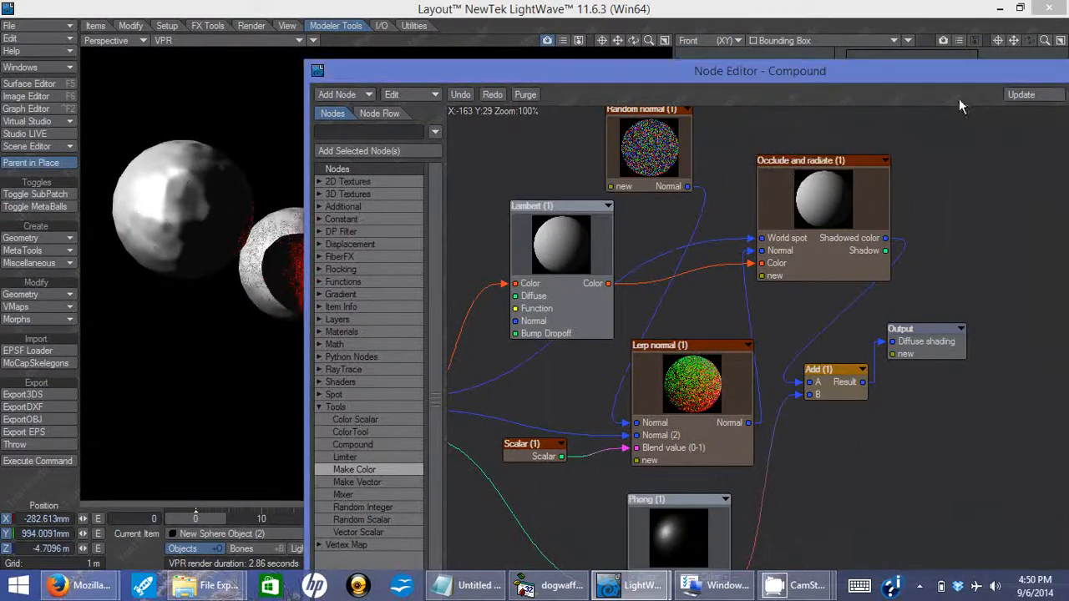
pyautogui.moveTo(975, 74); pyautogui.dragTo(869, 33)
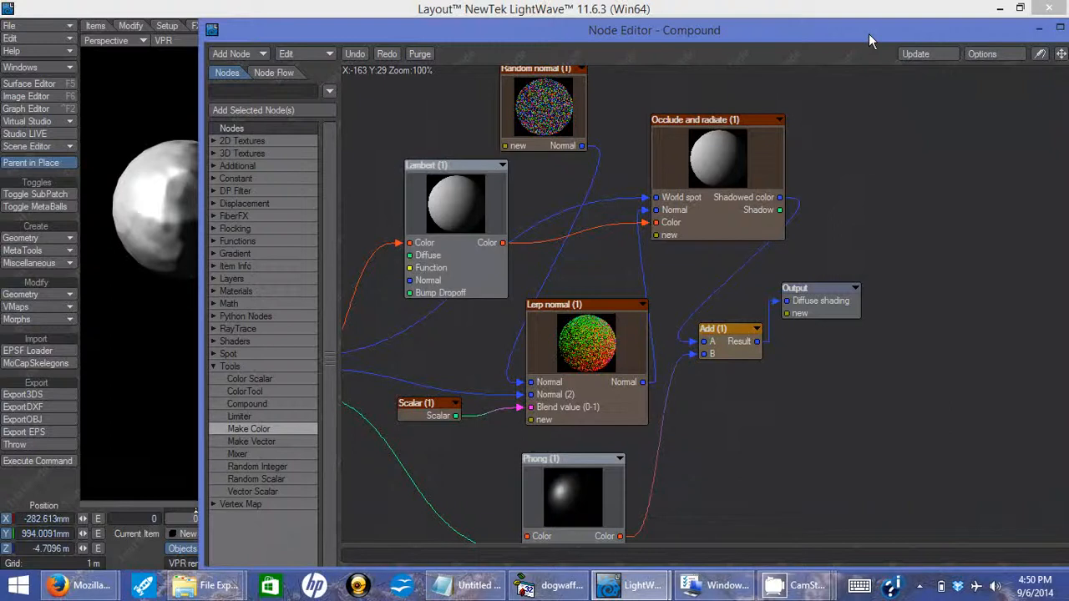
pyautogui.moveTo(592, 319)
pyautogui.mouseDown()
pyautogui.moveTo(609, 299)
pyautogui.moveTo(598, 304)
pyautogui.mouseUp()
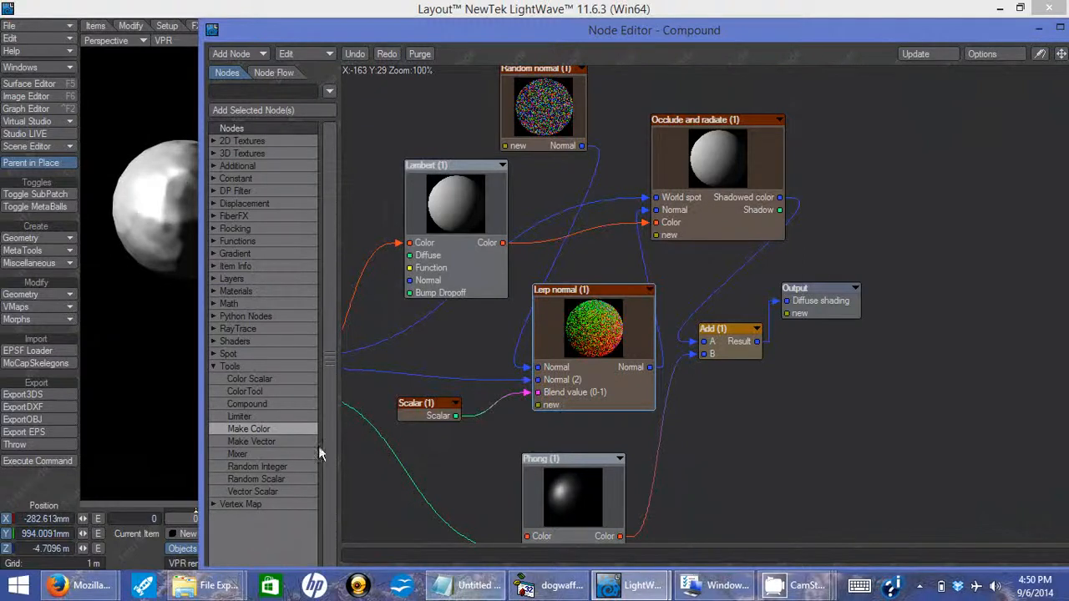
pyautogui.moveTo(1060, 55); pyautogui.dragTo(756, 159)
pyautogui.moveTo(551, 334); pyautogui.dragTo(1059, 227)
pyautogui.moveTo(932, 122); pyautogui.dragTo(841, 290)
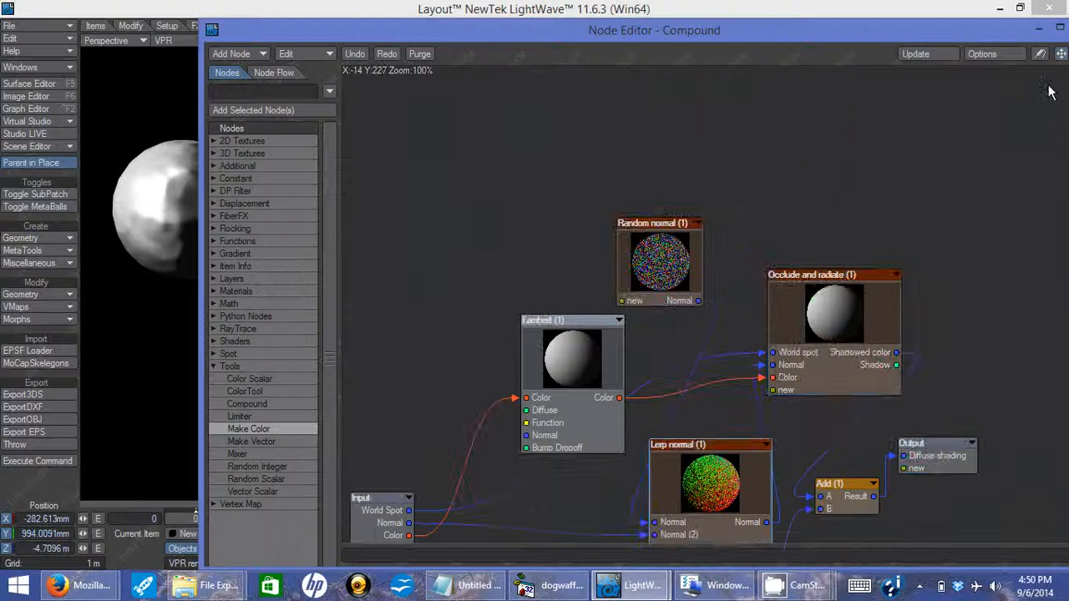
# Open the Occlude and radiate compound and select its RayTrace node to inspect the network.
pyautogui.click(850, 274)
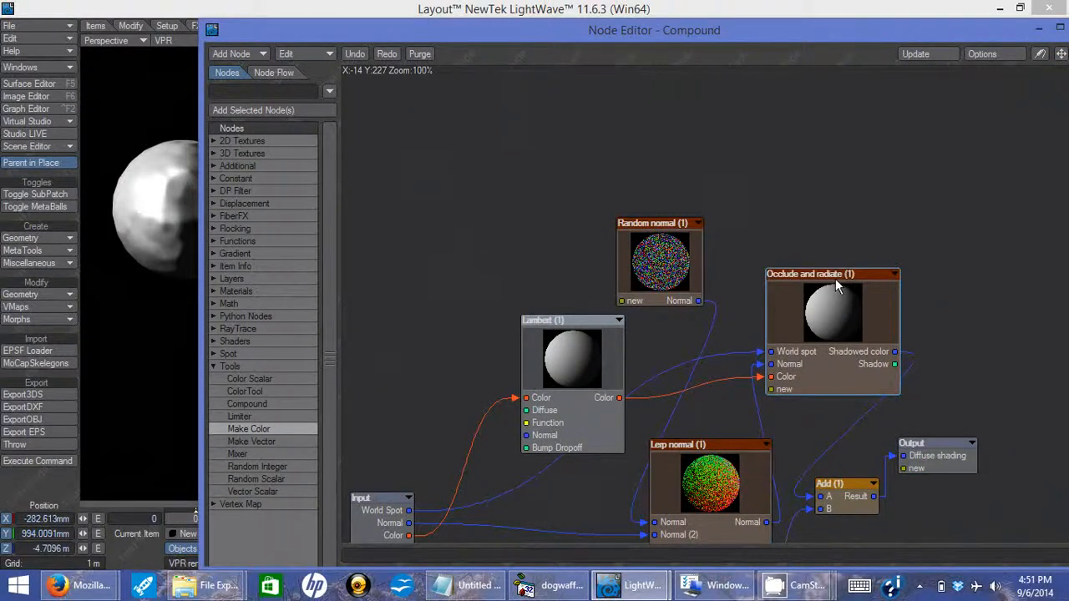
pyautogui.doubleClick(840, 305)
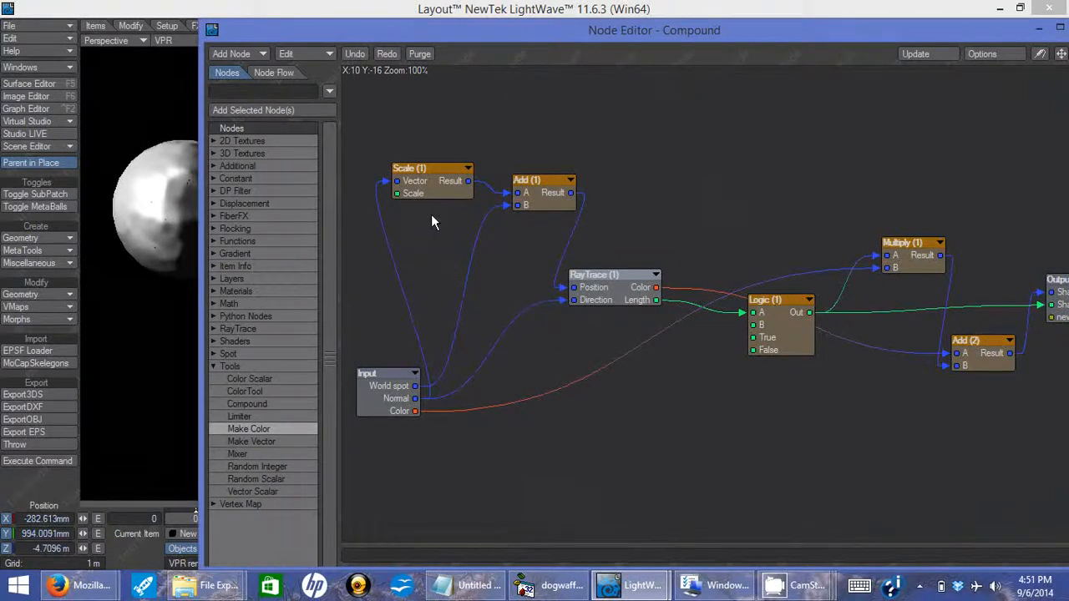
pyautogui.click(620, 273)
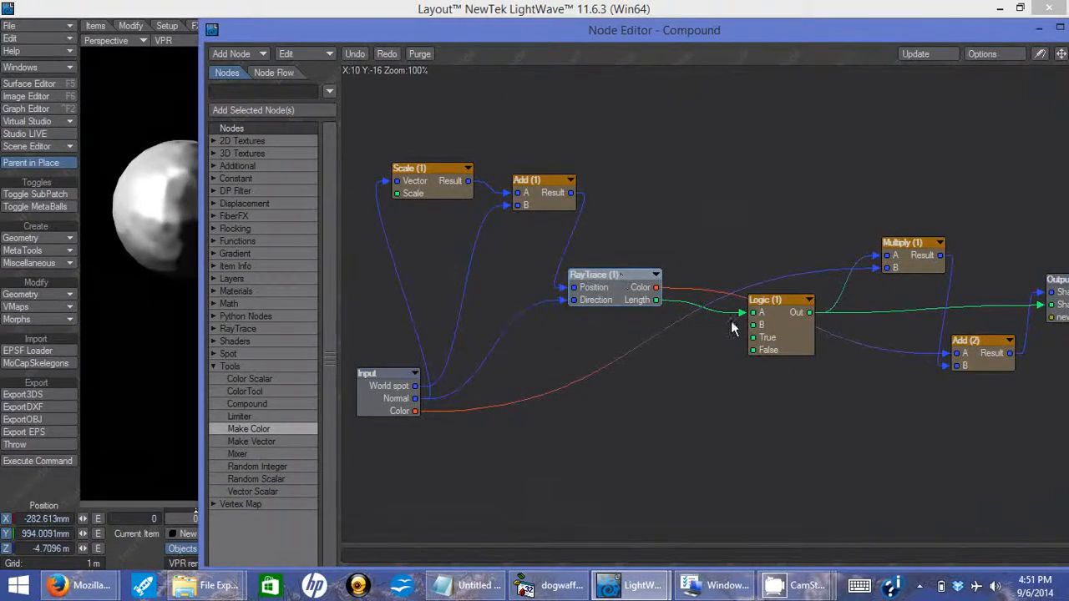
# Inspect the settings of the Logic node fed by the RayTrace length, and close them without changes.
pyautogui.click(790, 304)
pyautogui.click(616, 278)
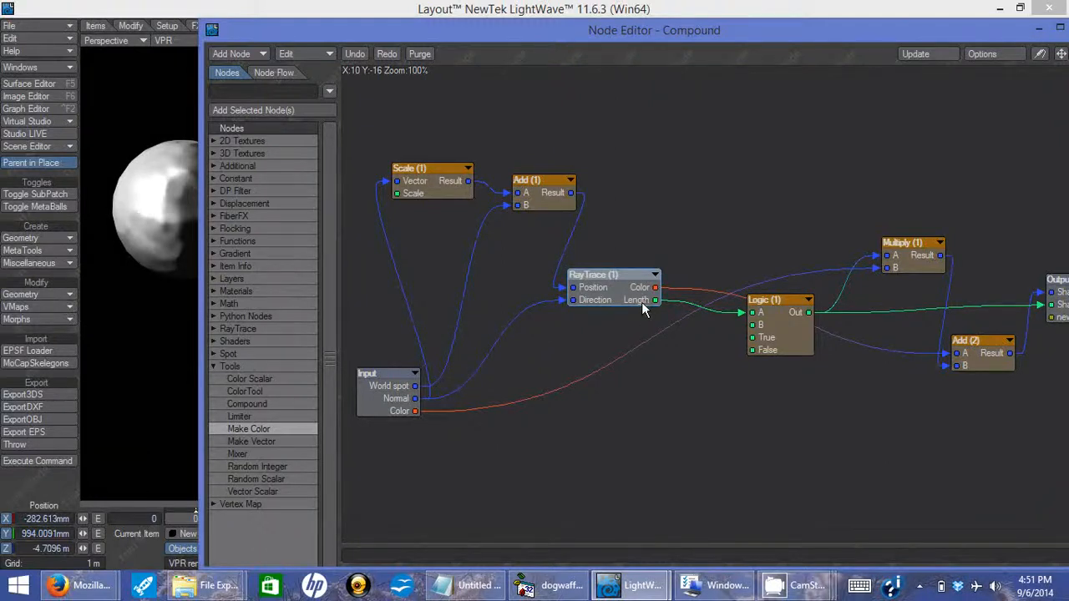
pyautogui.doubleClick(782, 312)
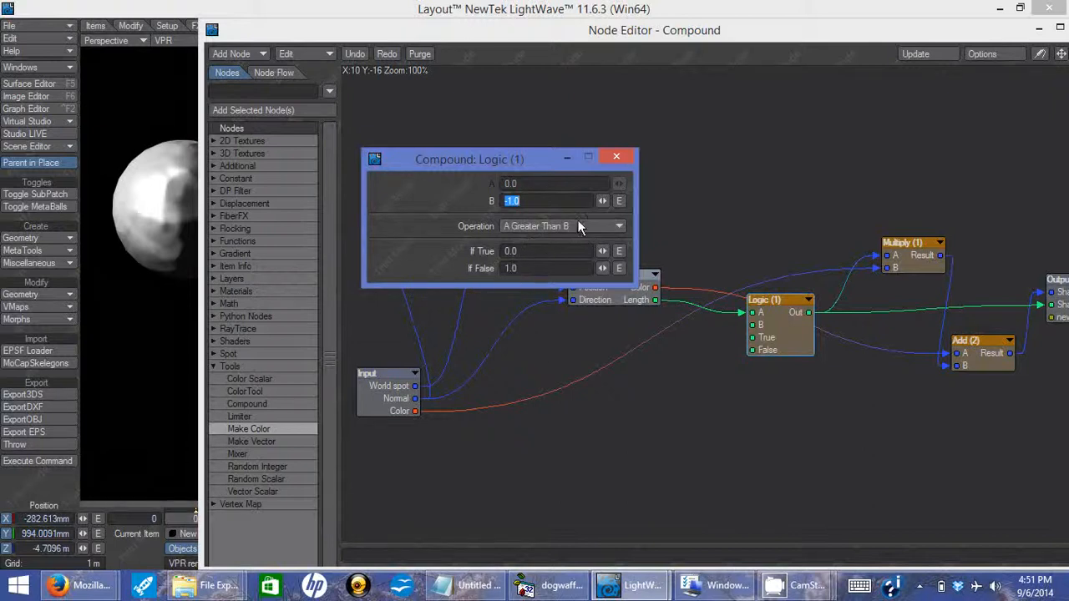
pyautogui.click(617, 158)
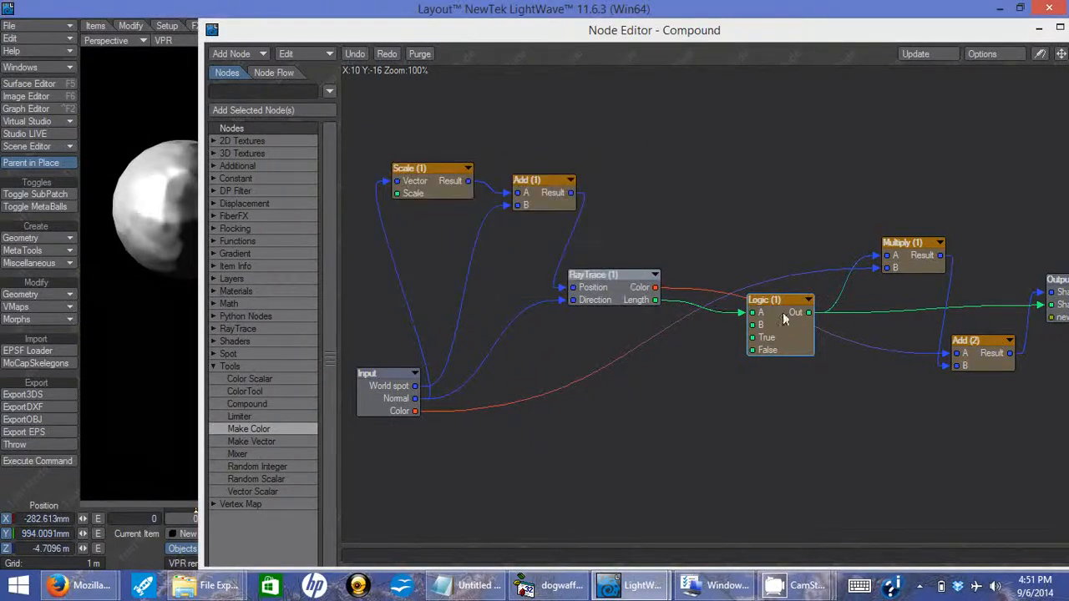
# Move the Output node closer to the Multiply and Add nodes and return to the lambert shader compound's network.
pyautogui.moveTo(1059, 288); pyautogui.dragTo(1009, 276)
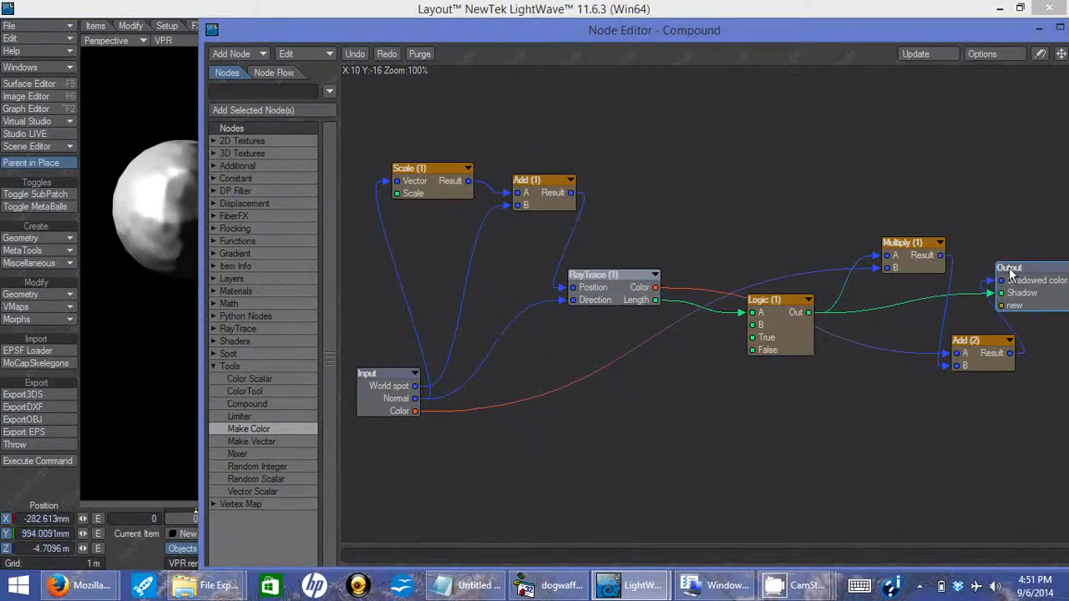
pyautogui.moveTo(946, 346); pyautogui.dragTo(912, 359)
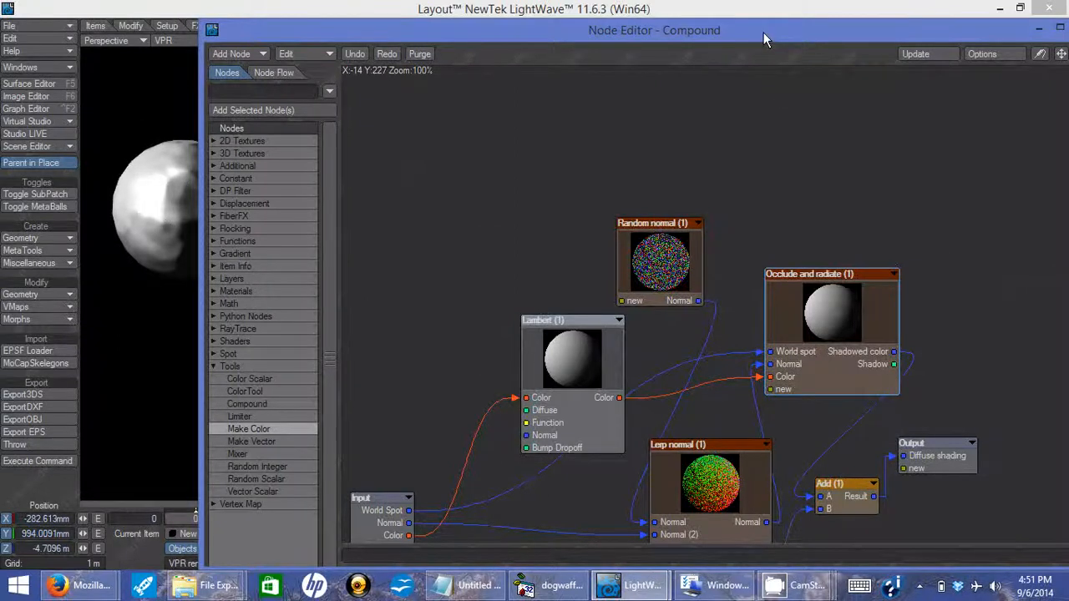
# Maximize the Node Editor and nudge the Phong node below Lerp normal in the lambert shader compound.
pyautogui.moveTo(768, 33); pyautogui.dragTo(722, 2)
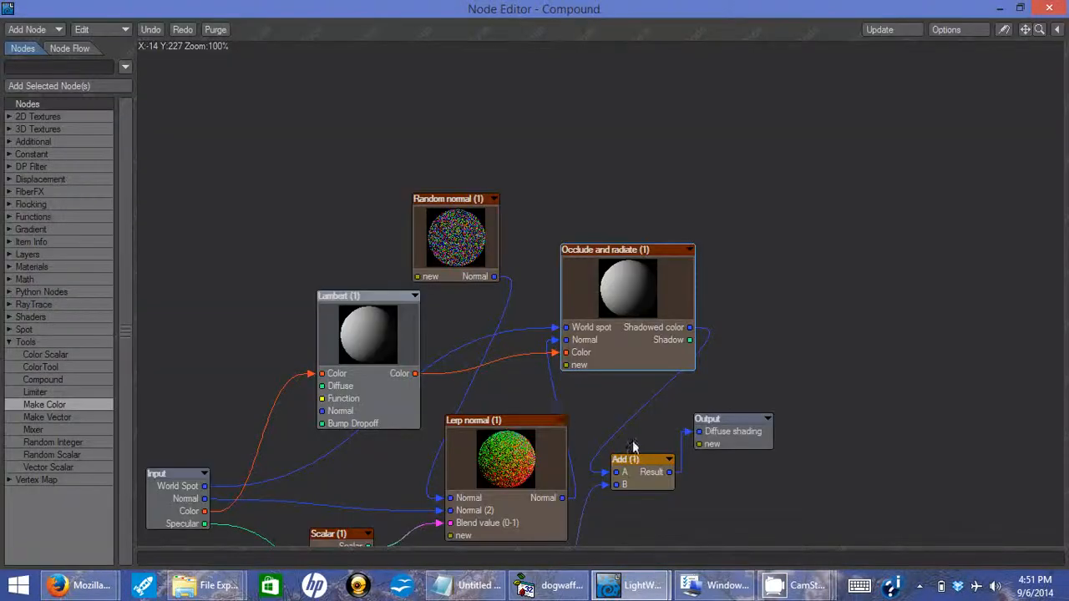
pyautogui.moveTo(1025, 32); pyautogui.dragTo(816, 451)
pyautogui.moveTo(670, 533); pyautogui.dragTo(638, 506)
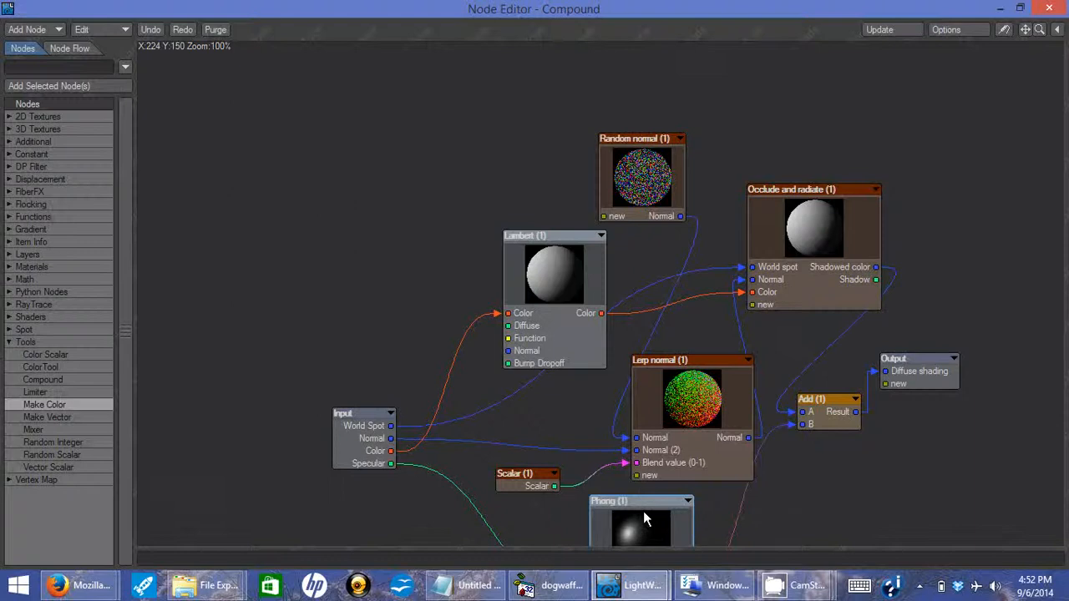
# Slightly reposition the Add, Occlude and radiate, and Output nodes, and return to the Sphere surface's node network.
pyautogui.moveTo(824, 418); pyautogui.dragTo(845, 431)
pyautogui.moveTo(830, 192); pyautogui.dragTo(807, 191)
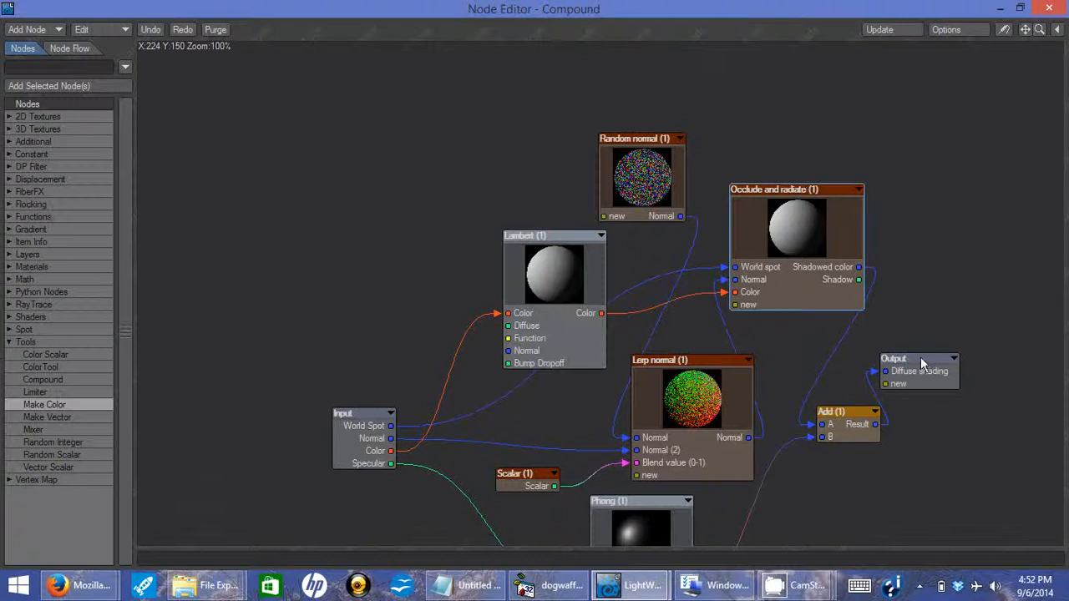
pyautogui.moveTo(920, 360); pyautogui.dragTo(933, 355)
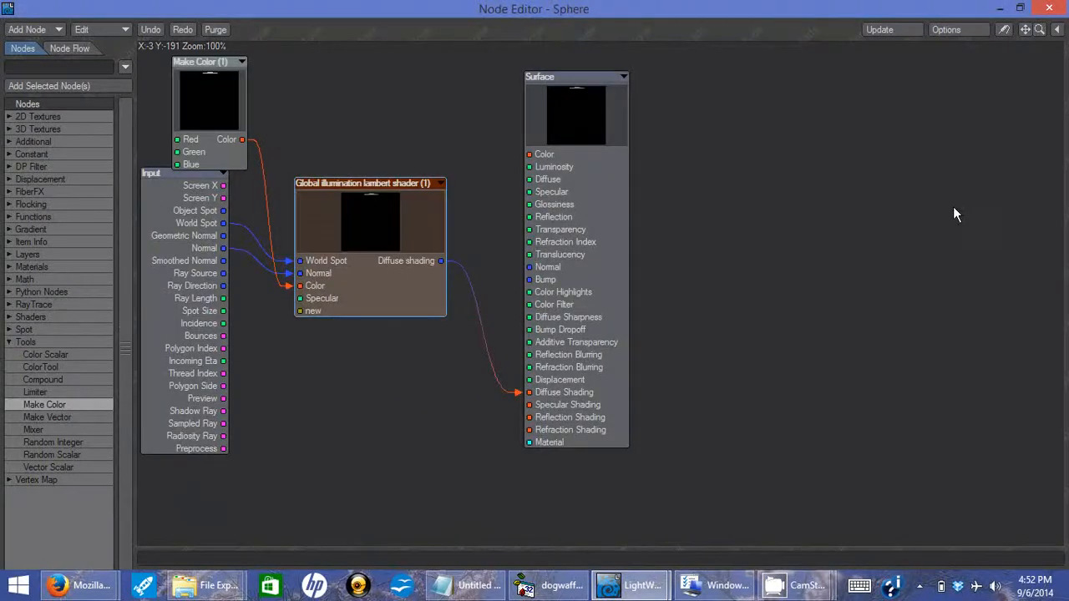
# Restore the Node Editor's window size, shift the Global illumination lambert shader node toward the Surface node, and close the editor.
pyautogui.doubleClick(461, 10)
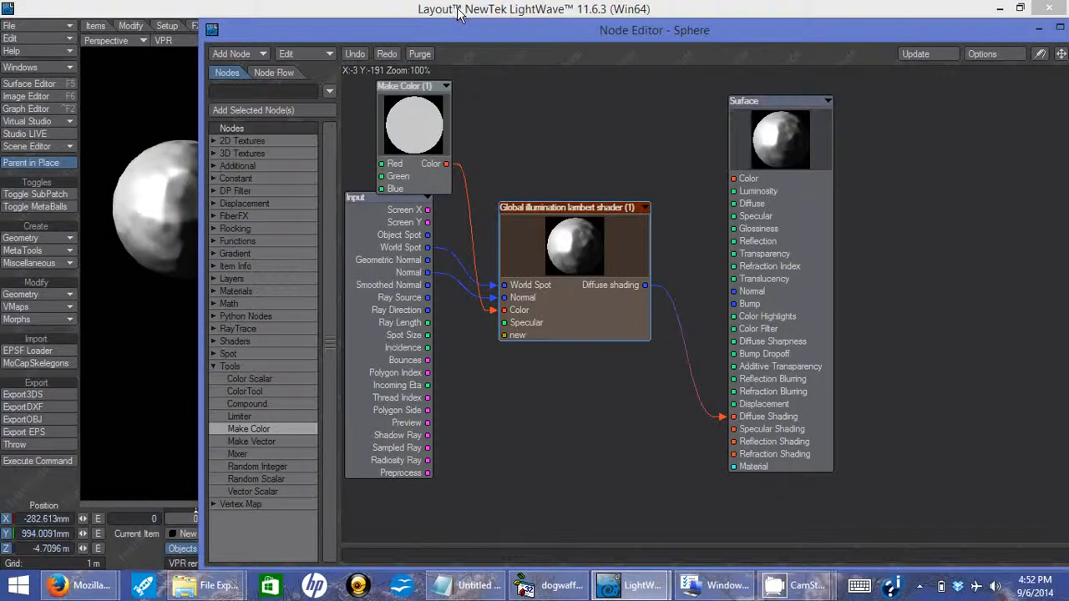
pyautogui.moveTo(559, 208); pyautogui.dragTo(592, 190)
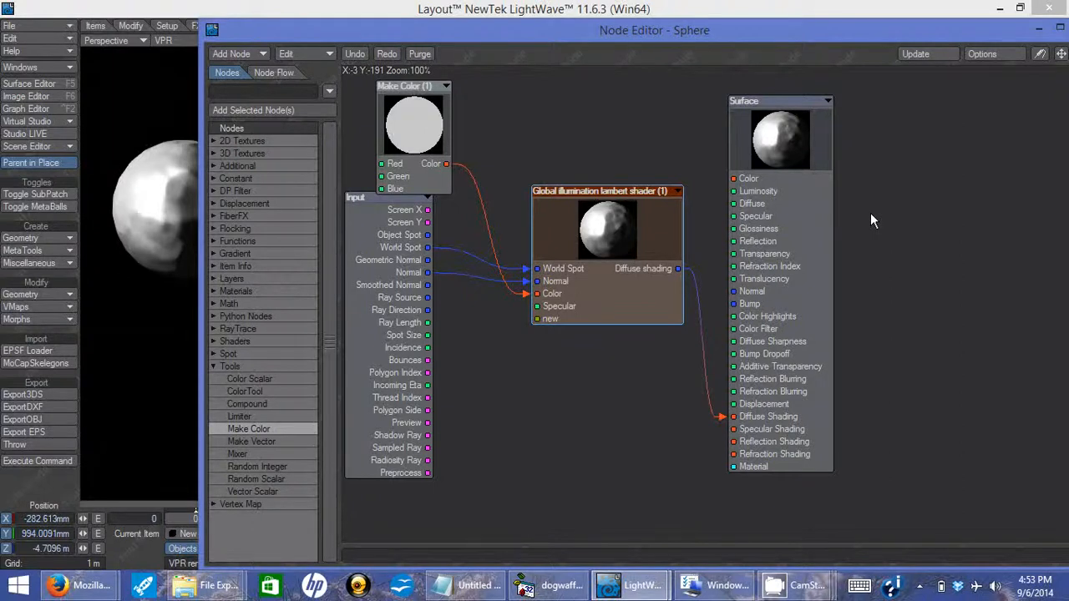
pyautogui.moveTo(890, 33); pyautogui.dragTo(912, 91)
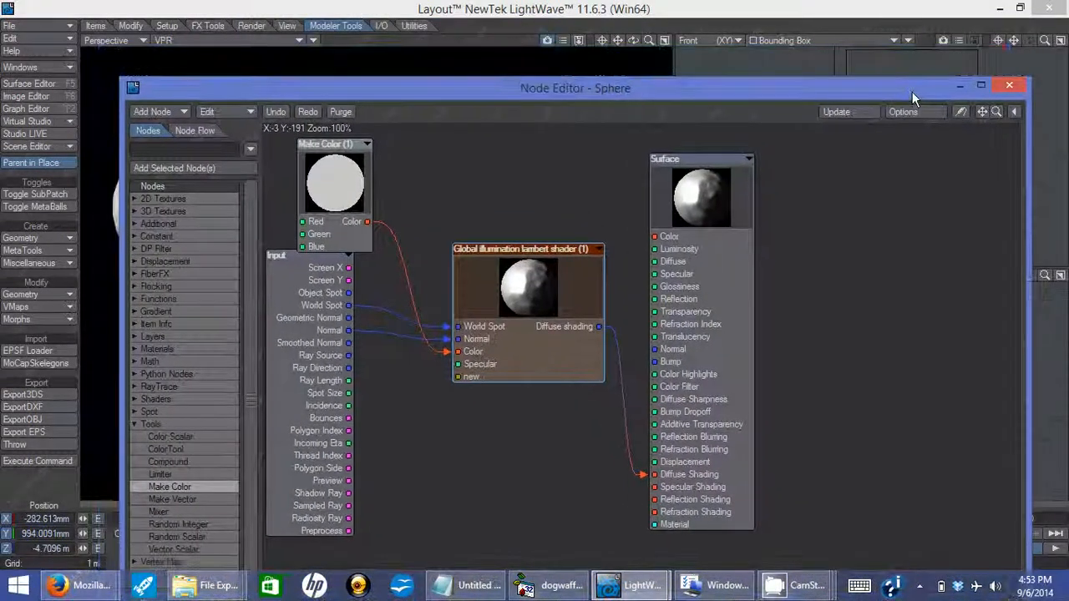
pyautogui.click(1008, 87)
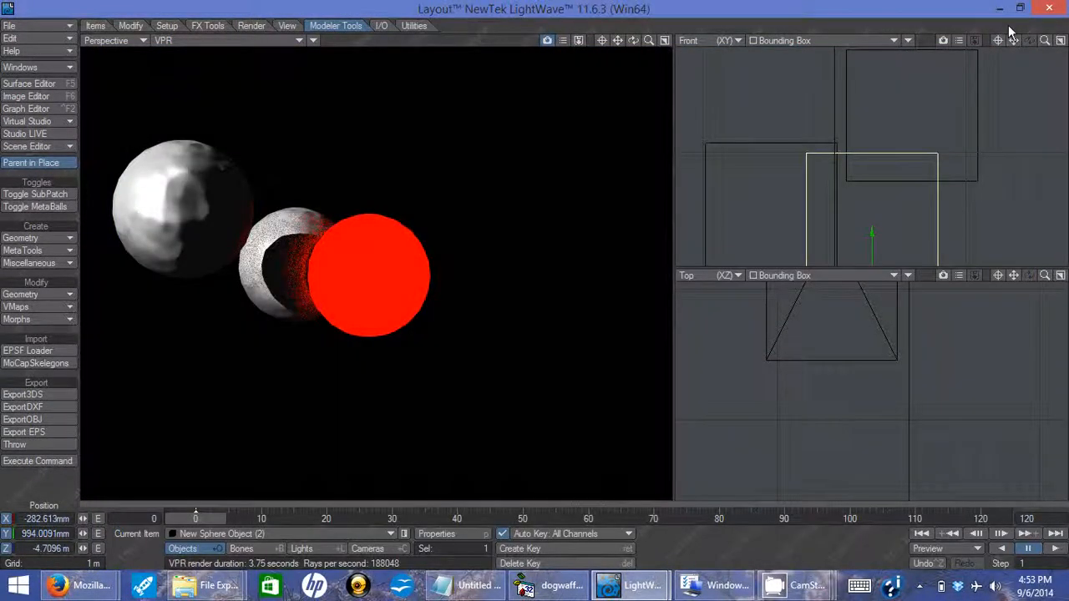